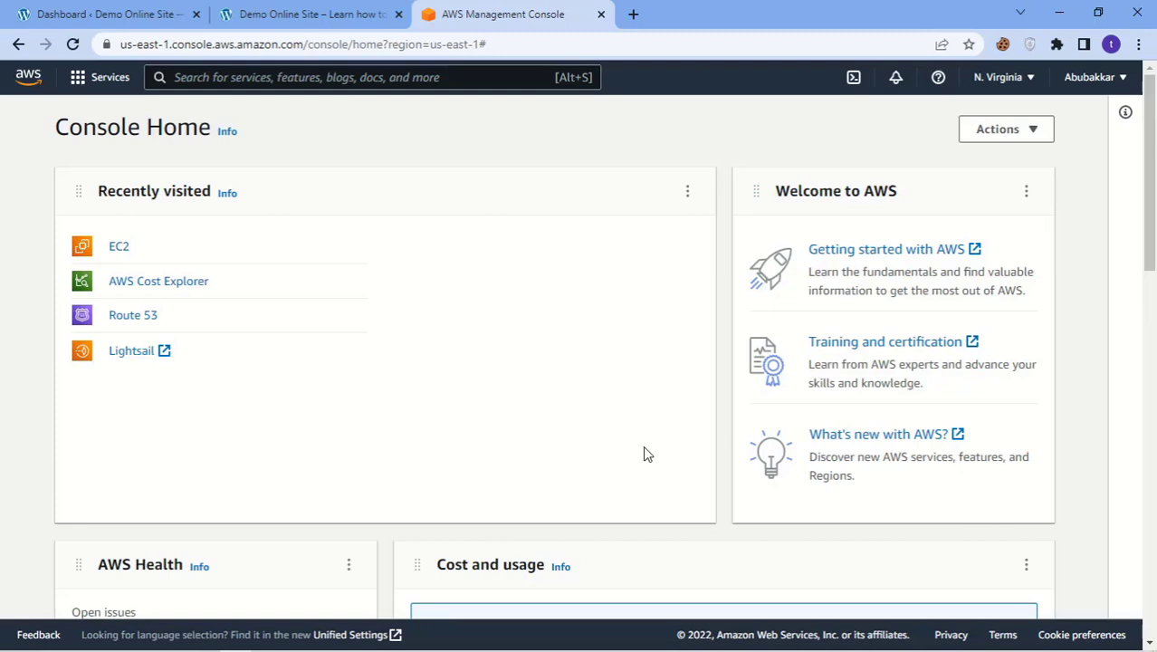
# Step: Search the console for 'ec2' and open the EC2 Instances list, dismissing the Welcome back notice
pyautogui.scroll(-5, 596, 348)
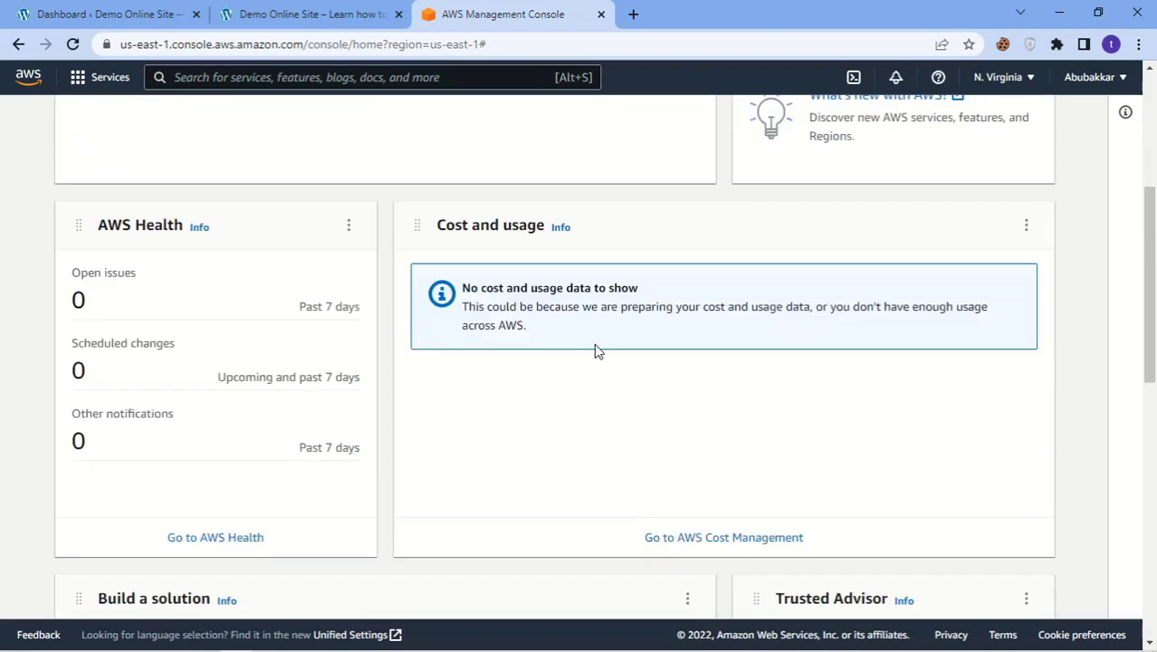
pyautogui.scroll(5, 593, 351)
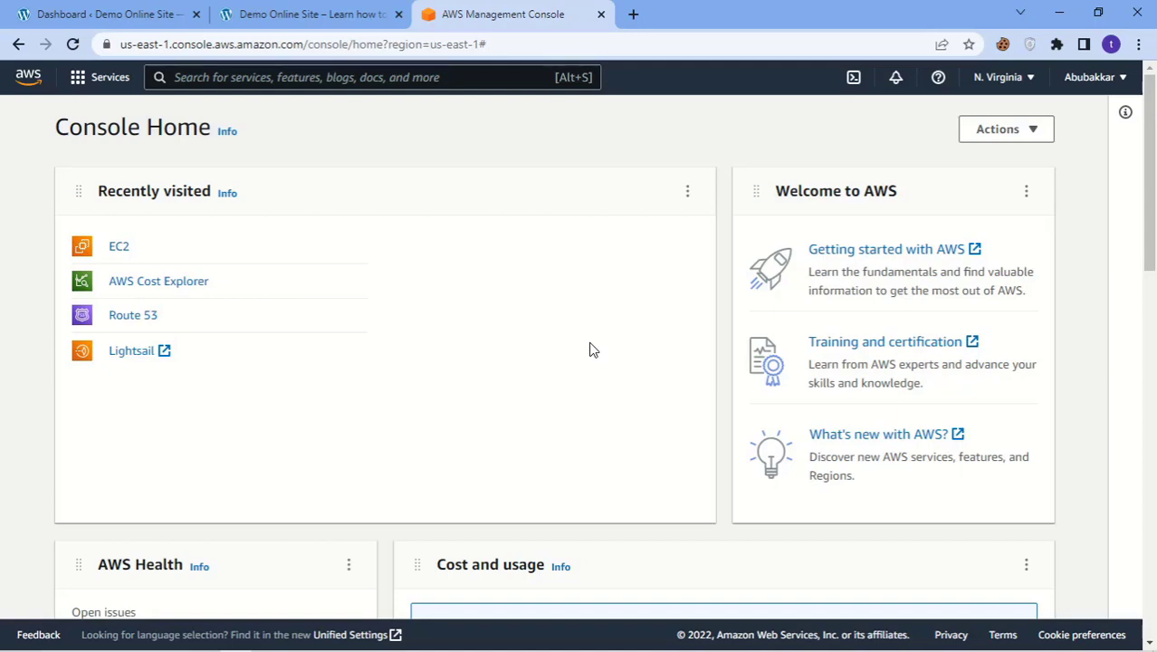
pyautogui.scroll(-4, 593, 351)
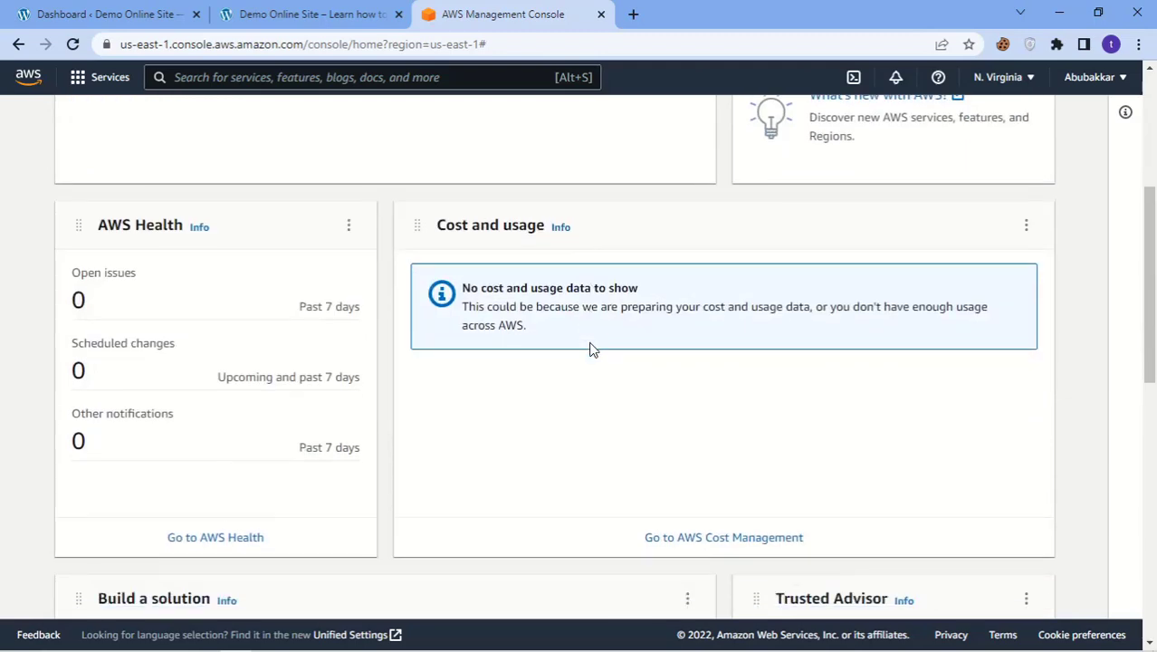
pyautogui.scroll(4, 593, 350)
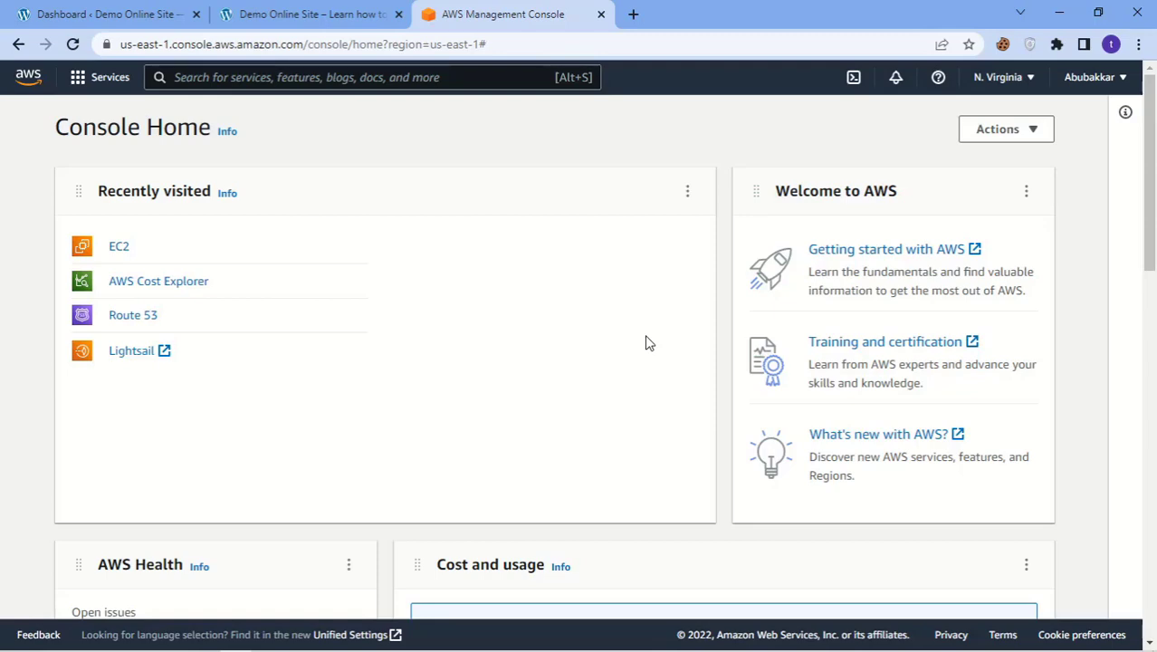
pyautogui.scroll(-3, 647, 342)
pyautogui.scroll(3, 647, 343)
pyautogui.scroll(-5, 632, 357)
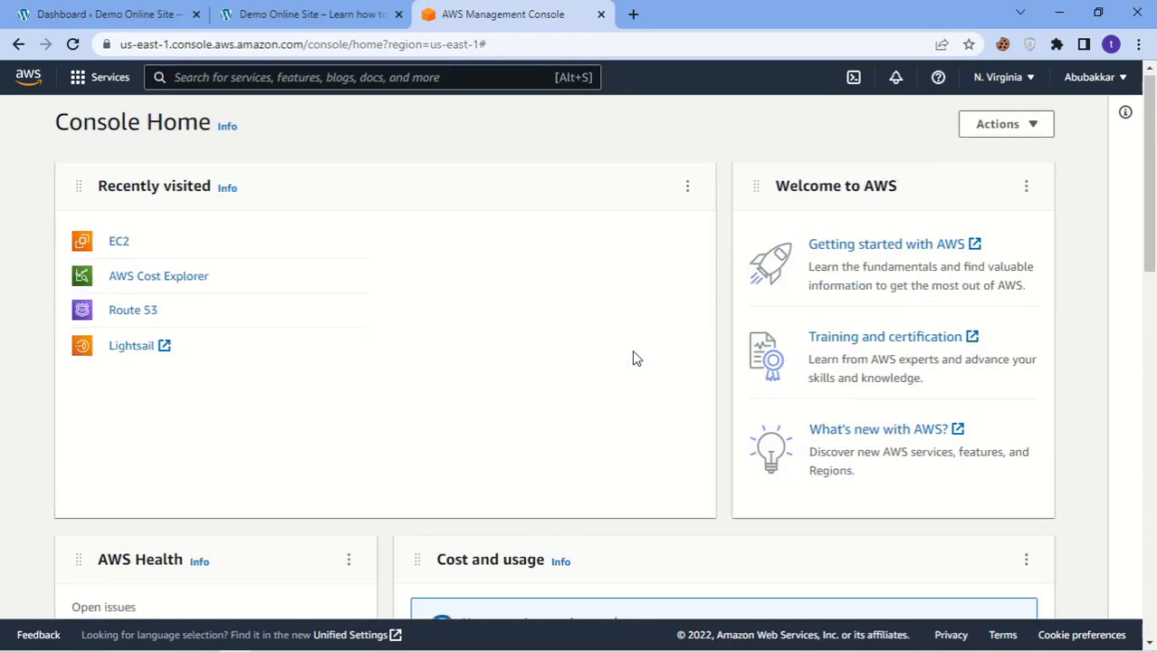
pyautogui.scroll(3, 630, 361)
pyautogui.scroll(3, 632, 356)
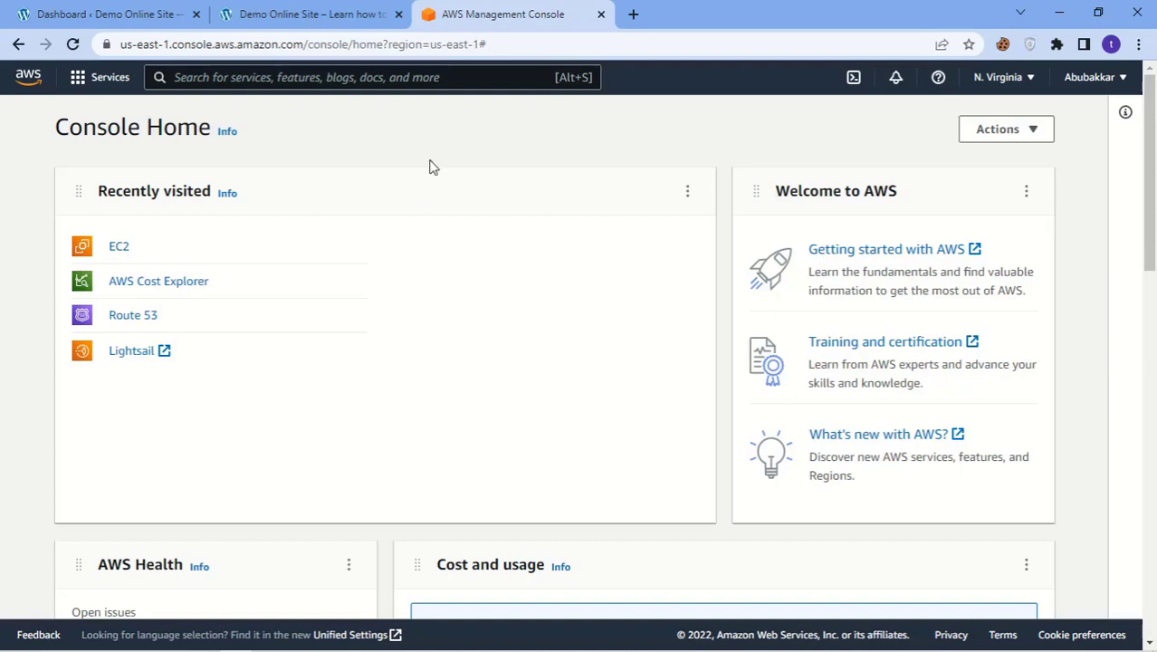
pyautogui.click(447, 80)
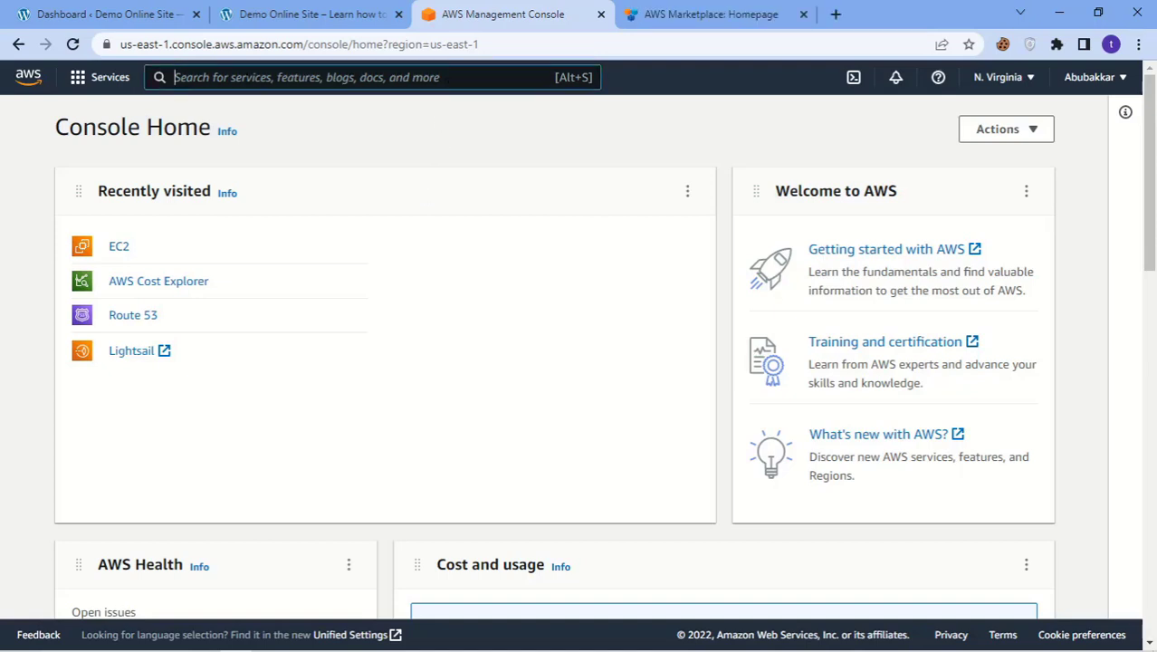
pyautogui.write('ec2')
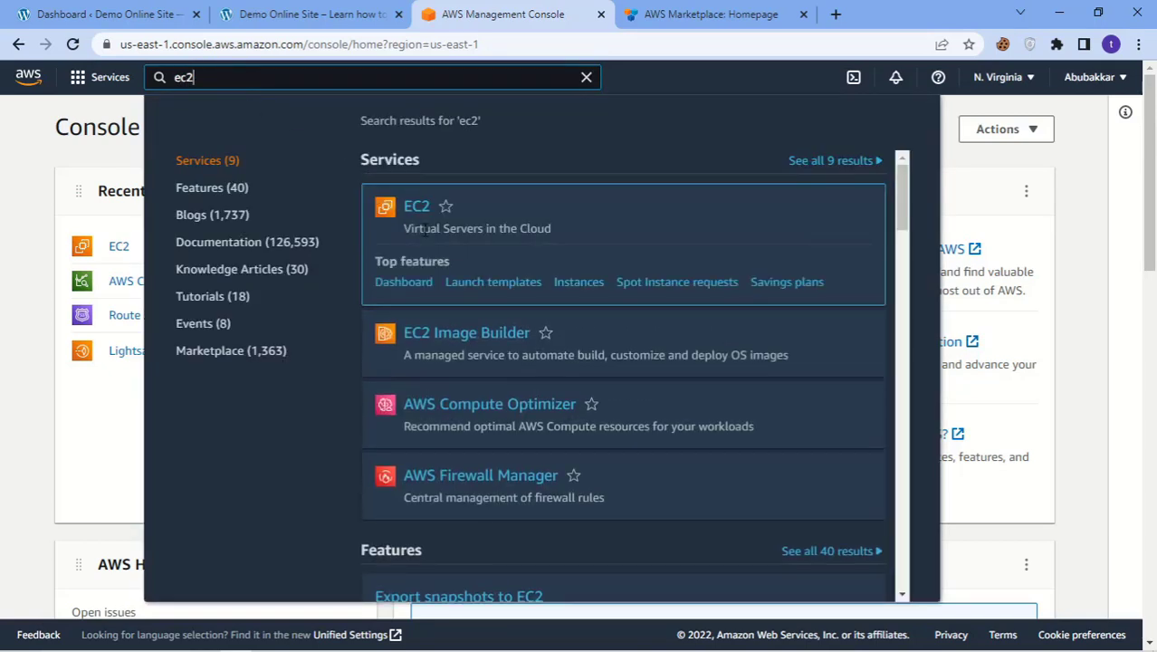
pyautogui.click(417, 209)
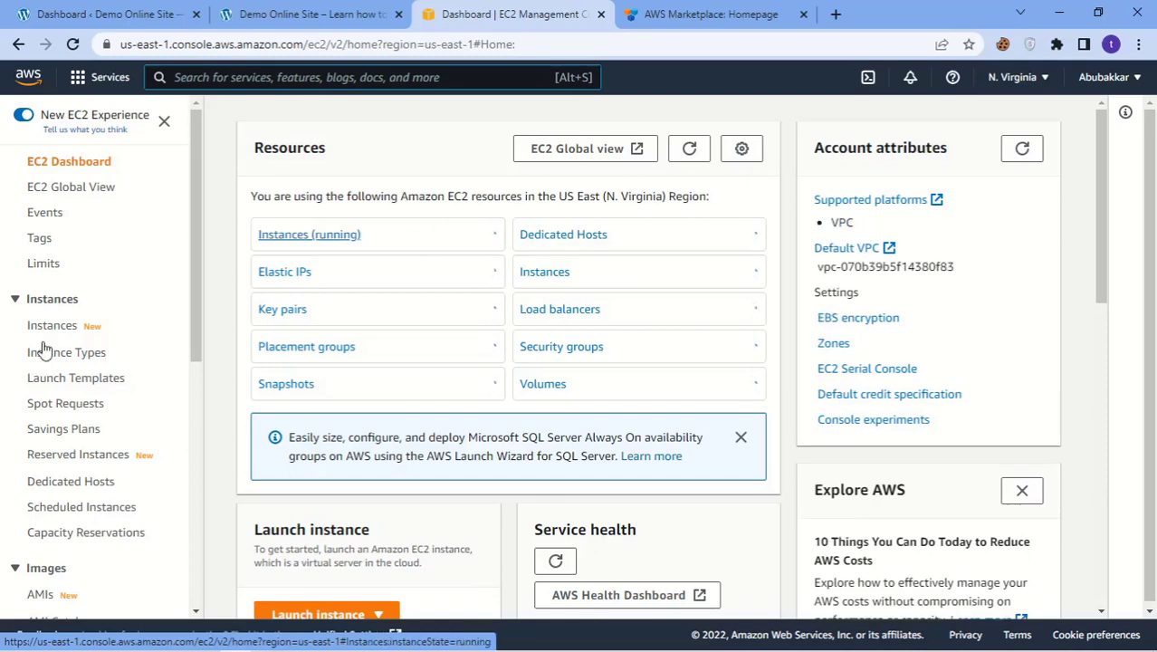
pyautogui.click(54, 329)
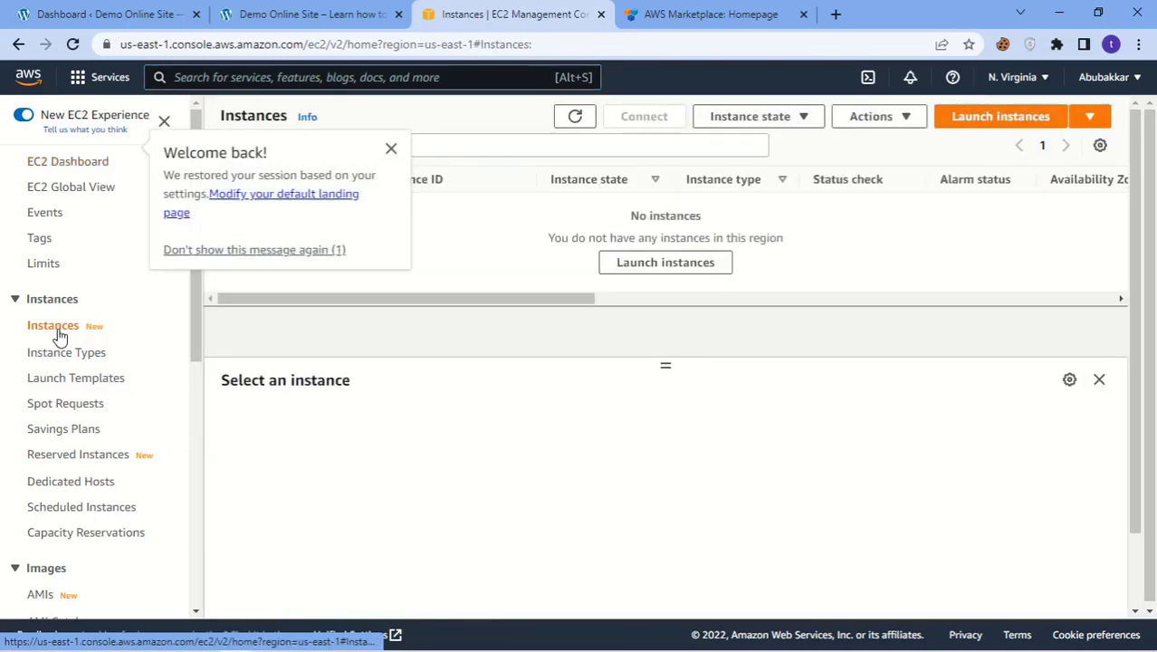
pyautogui.click(58, 334)
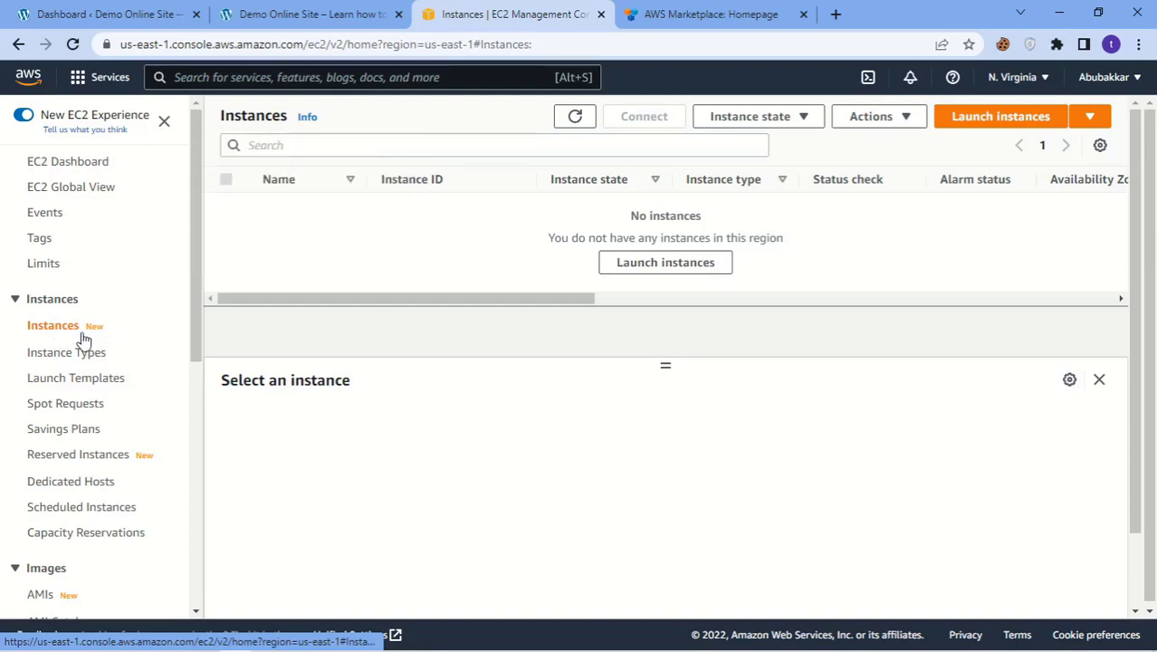
# Step: Start a new instance launch, dismiss the notices, and browse AWS Marketplace machine images
pyautogui.click(966, 123)
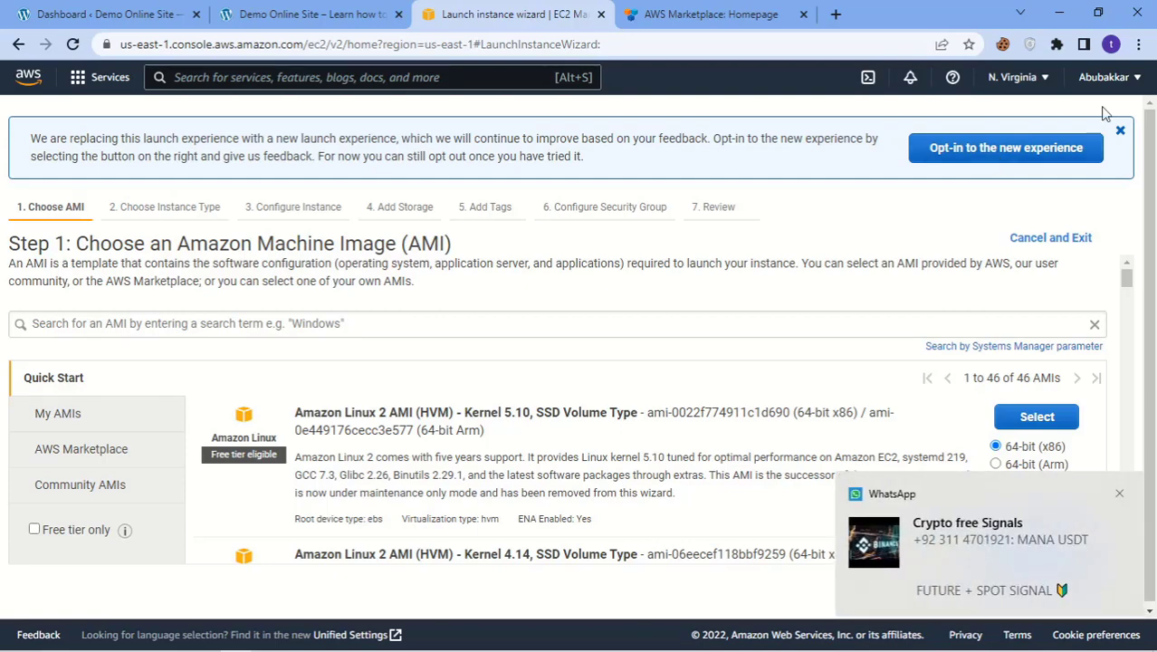
pyautogui.click(1120, 132)
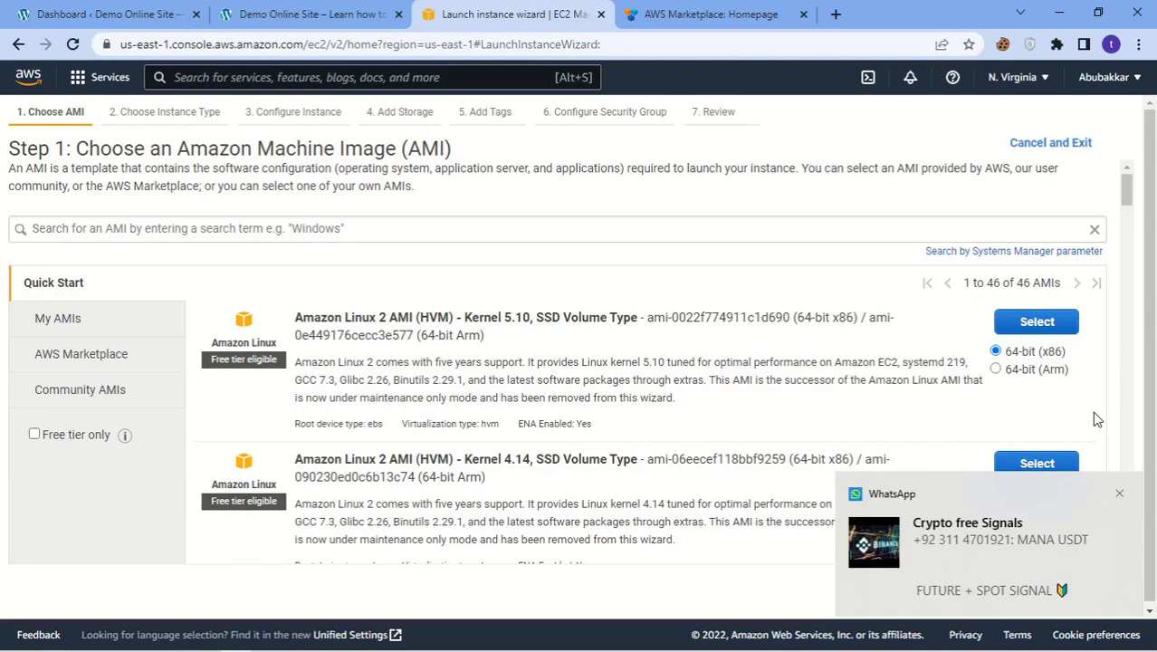
pyautogui.click(1118, 493)
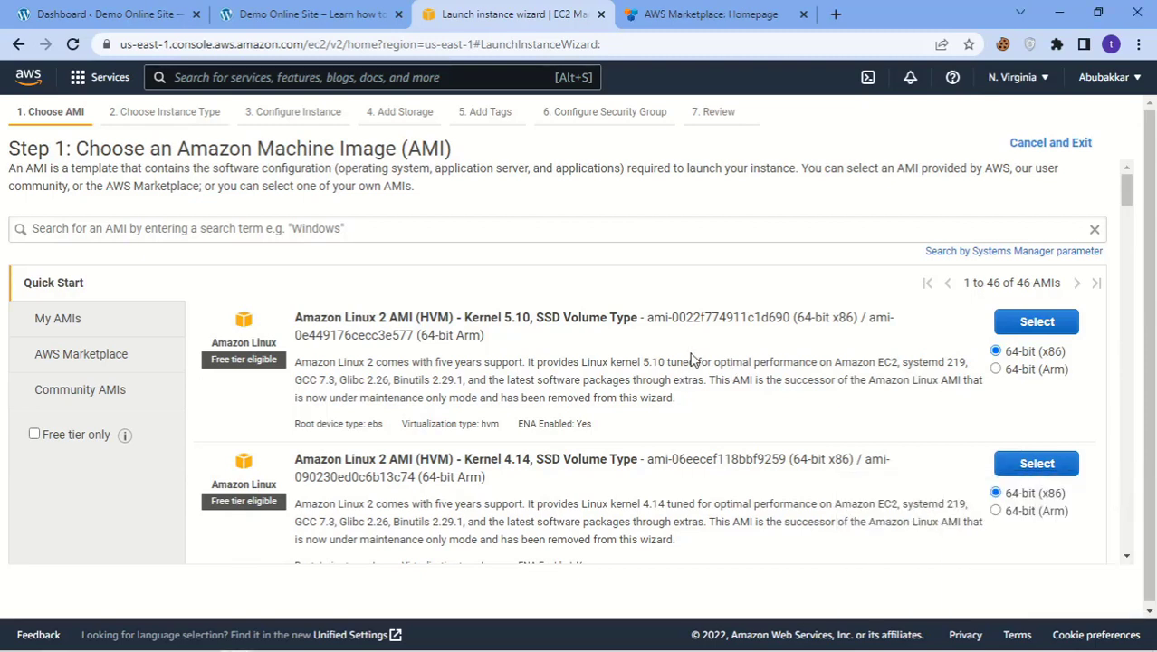
pyautogui.click(63, 355)
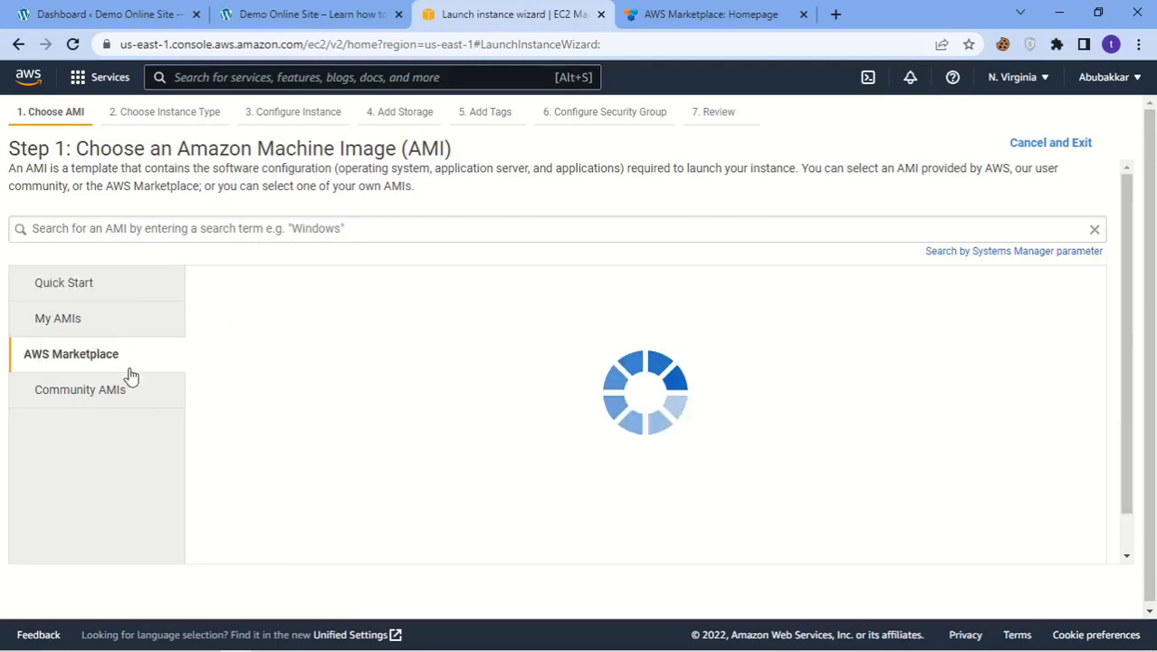
# Step: Search the marketplace for 'wordpress' and select the WordPress Certified by Bitnami and Automattic AMI
pyautogui.click(194, 229)
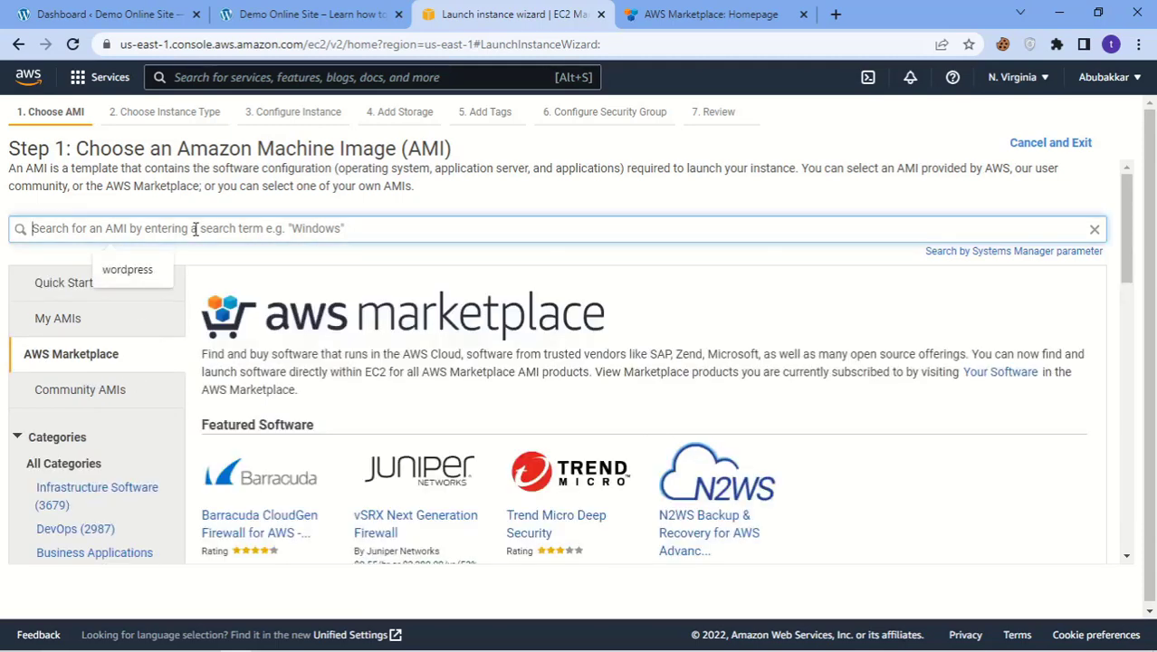
pyautogui.write('wo')
pyautogui.press('BackSpace')
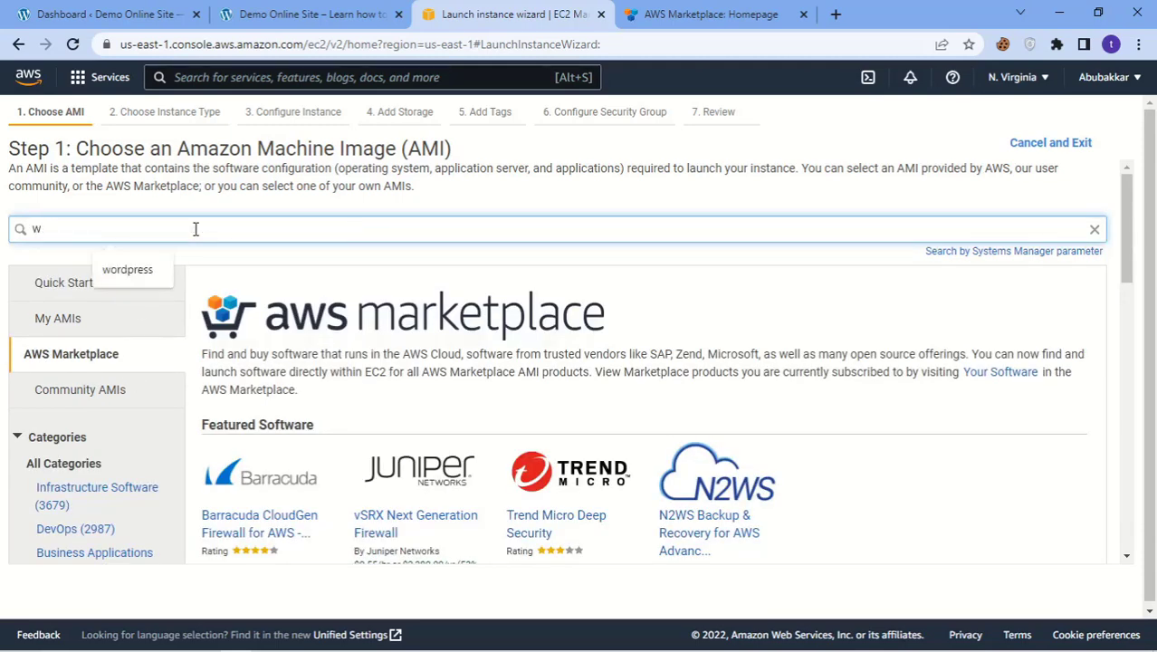
pyautogui.write('ord')
pyautogui.press('Down')
pyautogui.press('Return')
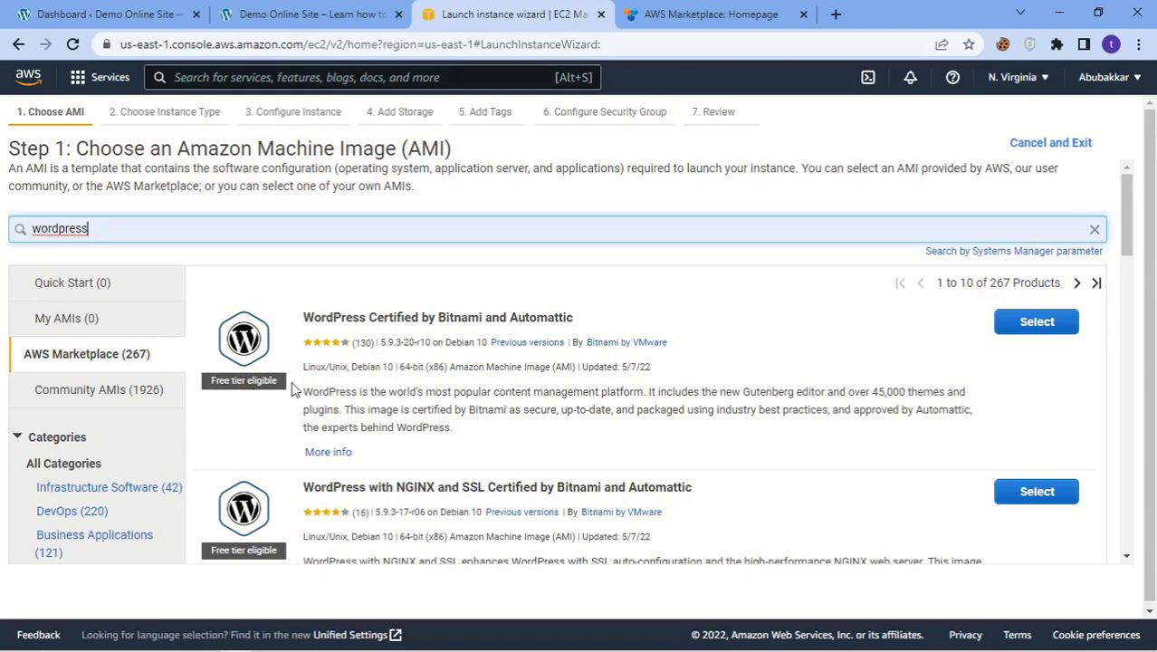
pyautogui.click(1037, 321)
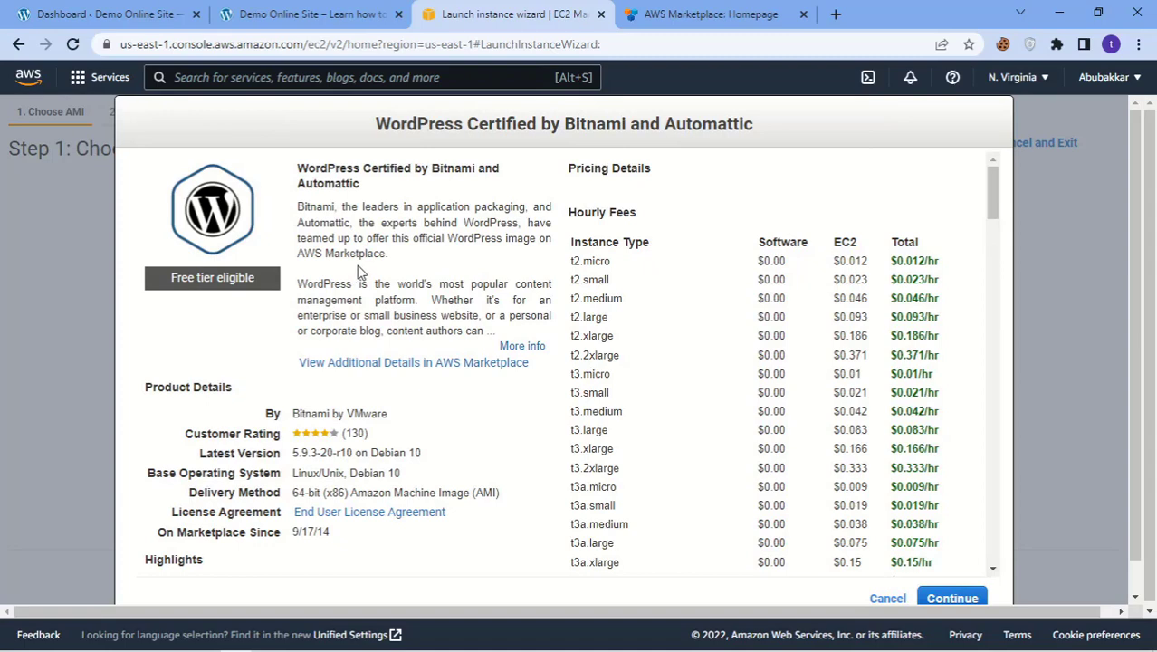
pyautogui.scroll(-10, 359, 271)
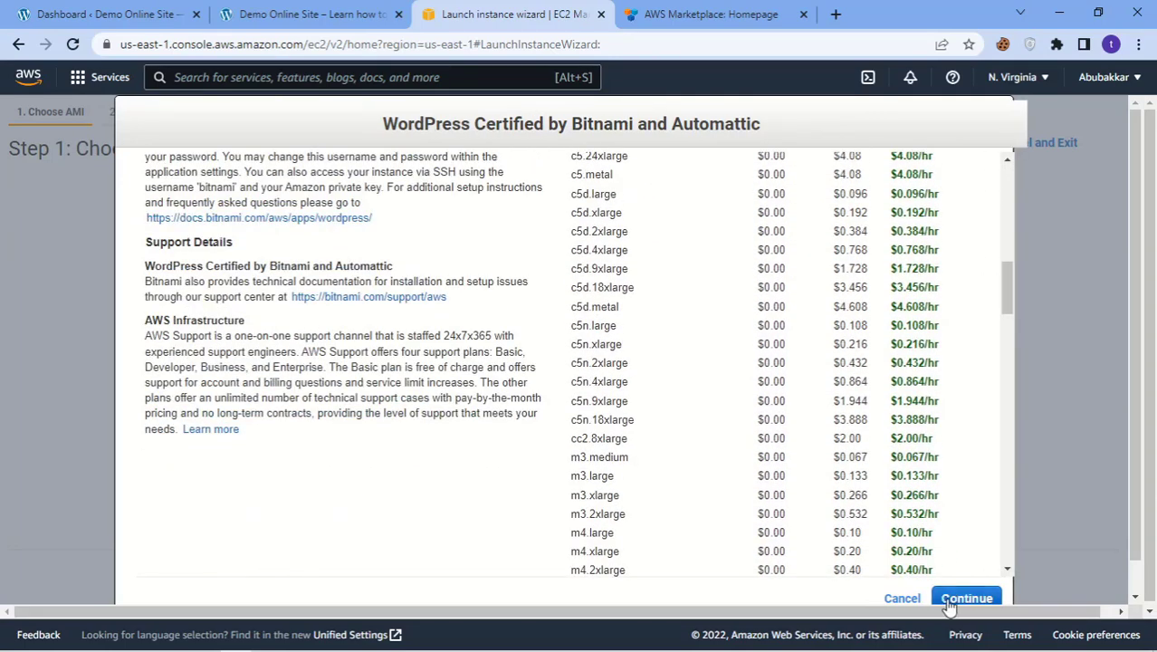
pyautogui.click(965, 598)
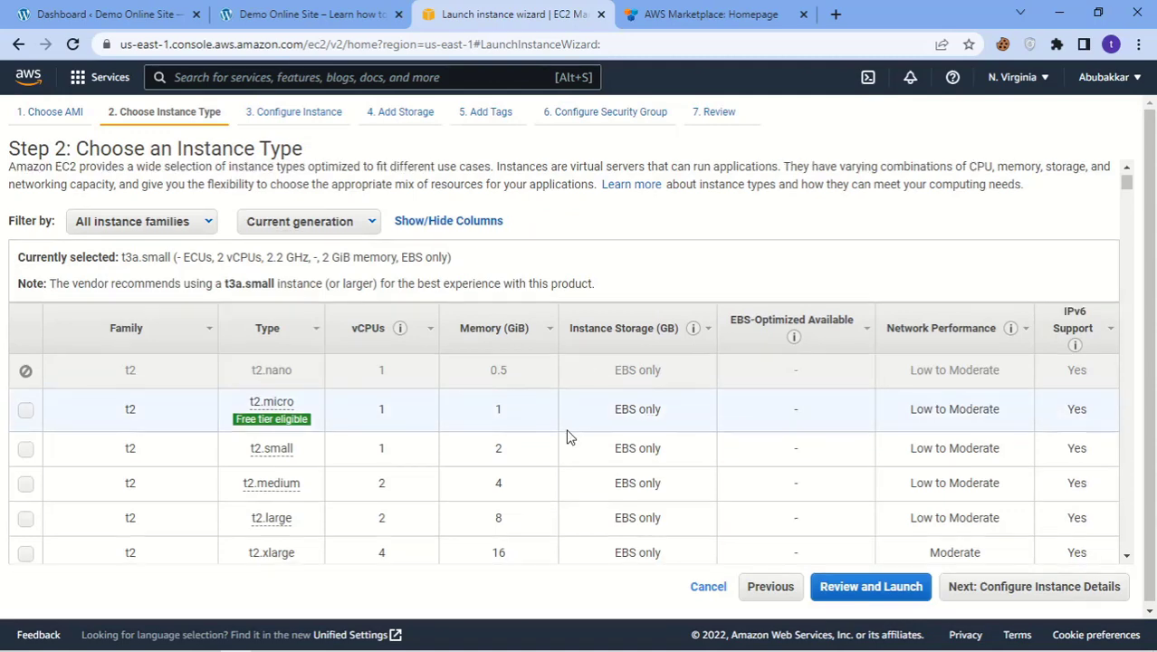
# Step: Choose the t2.micro instance type and move on to instance details
pyautogui.scroll(-3, 569, 434)
pyautogui.scroll(3, 568, 434)
pyautogui.moveTo(246, 432)
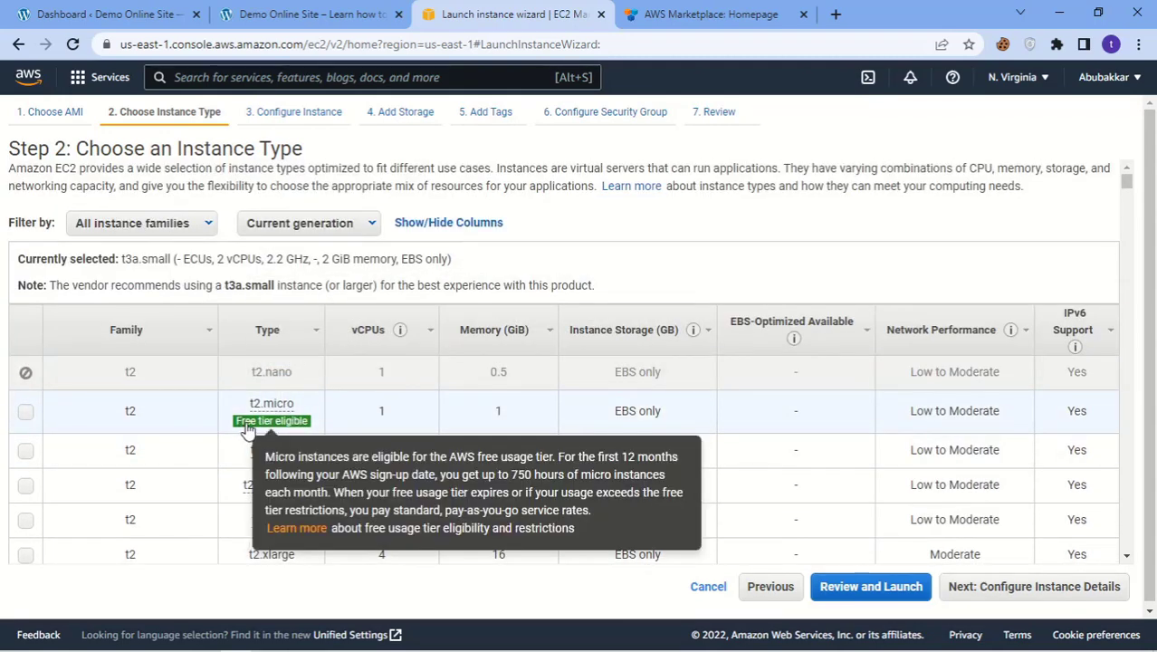
pyautogui.click(462, 419)
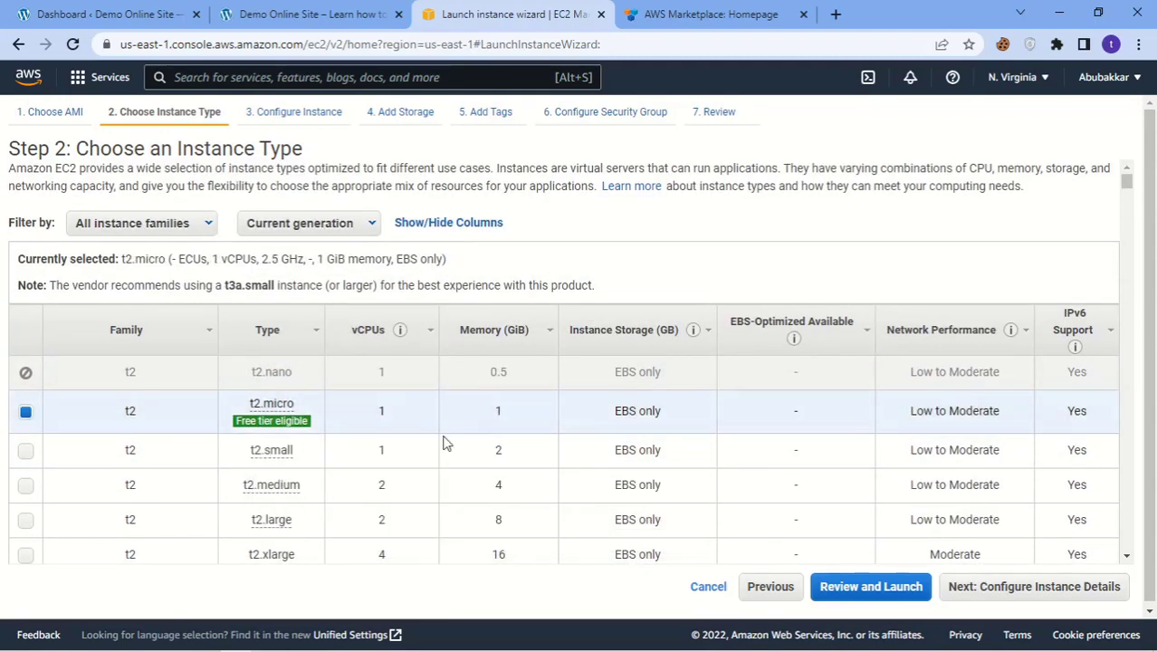
pyautogui.scroll(-3, 480, 444)
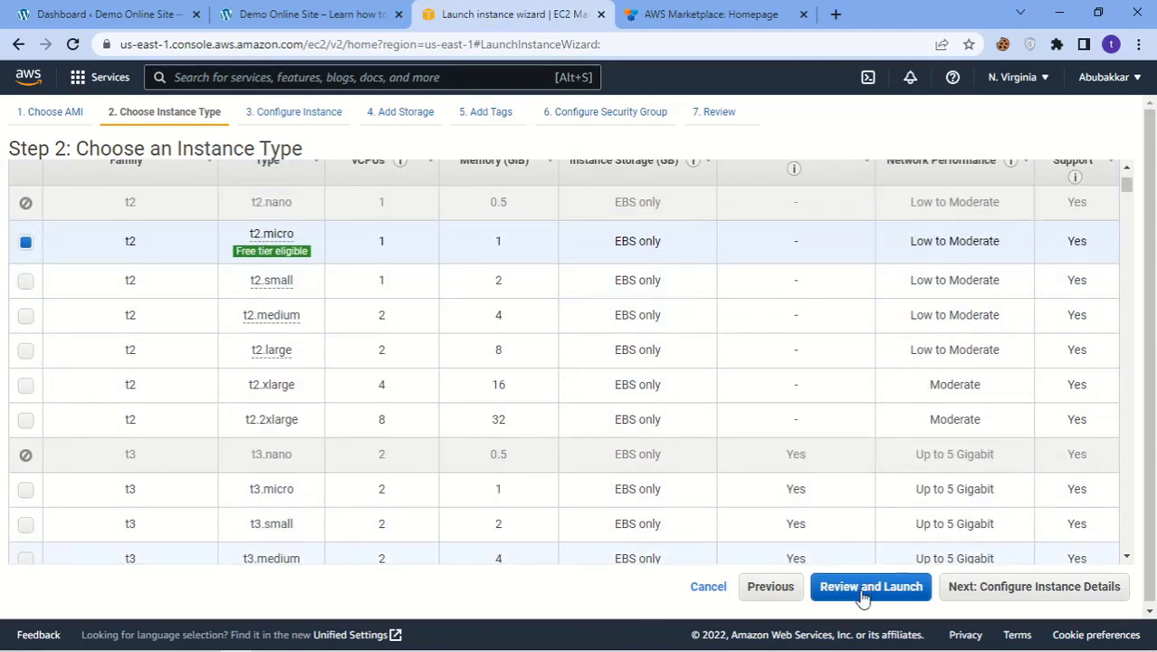
pyautogui.click(975, 597)
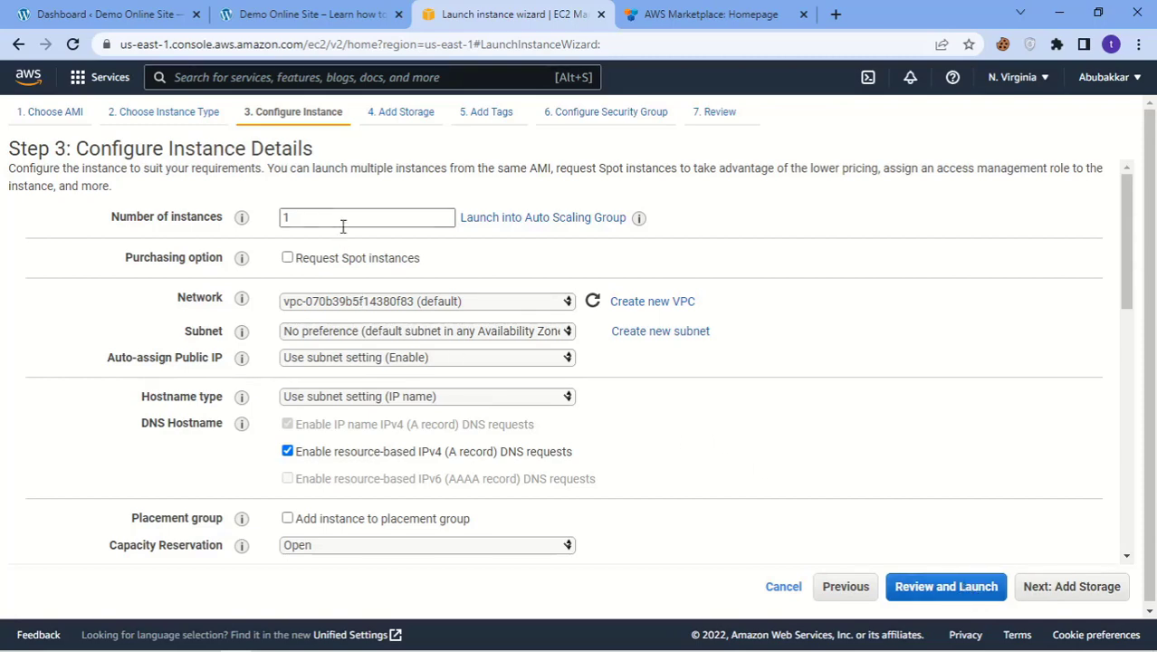
# Step: Leave the instance details at their defaults and advance to the Add Storage step
pyautogui.scroll(-2, 398, 362)
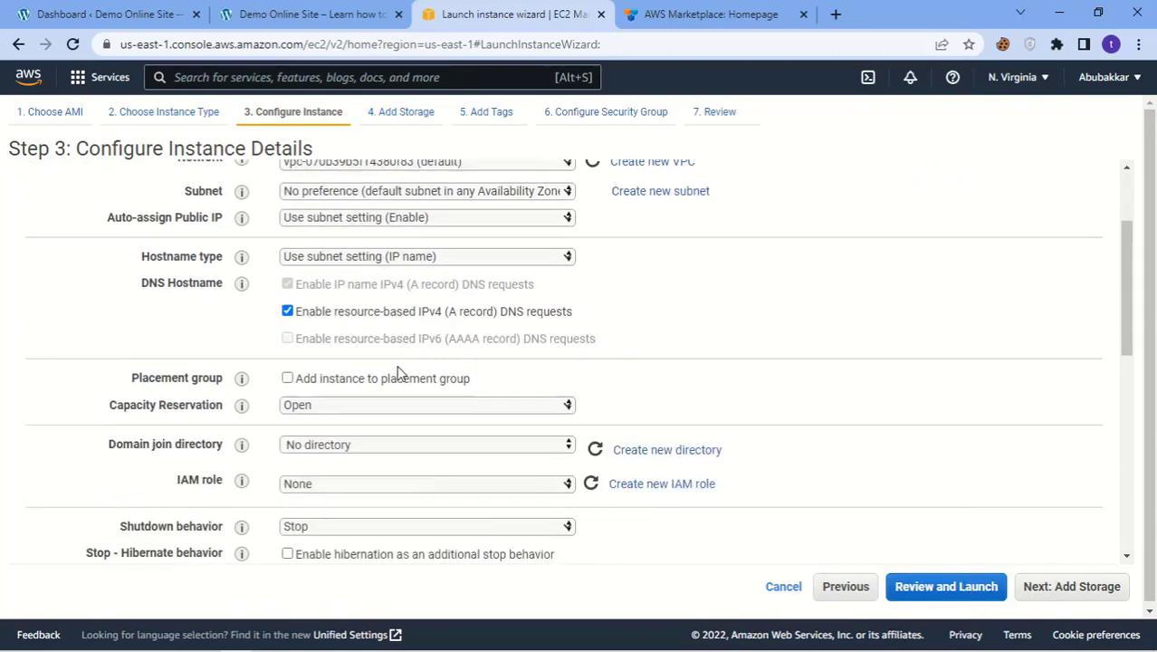
pyautogui.scroll(-6, 397, 410)
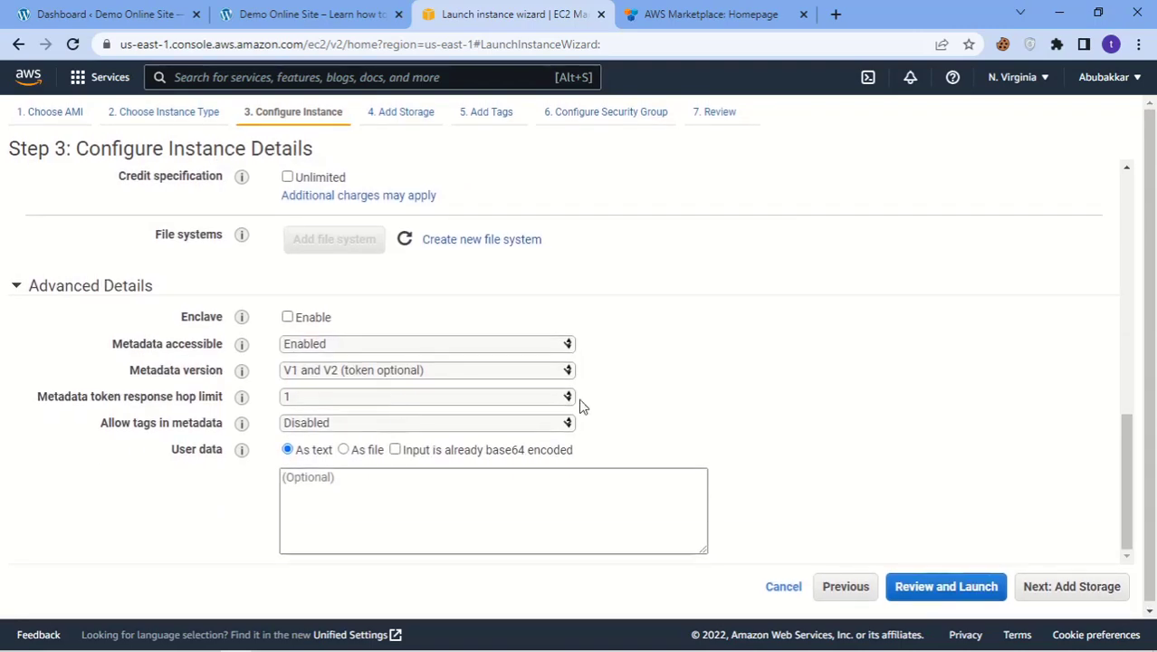
pyautogui.click(1071, 586)
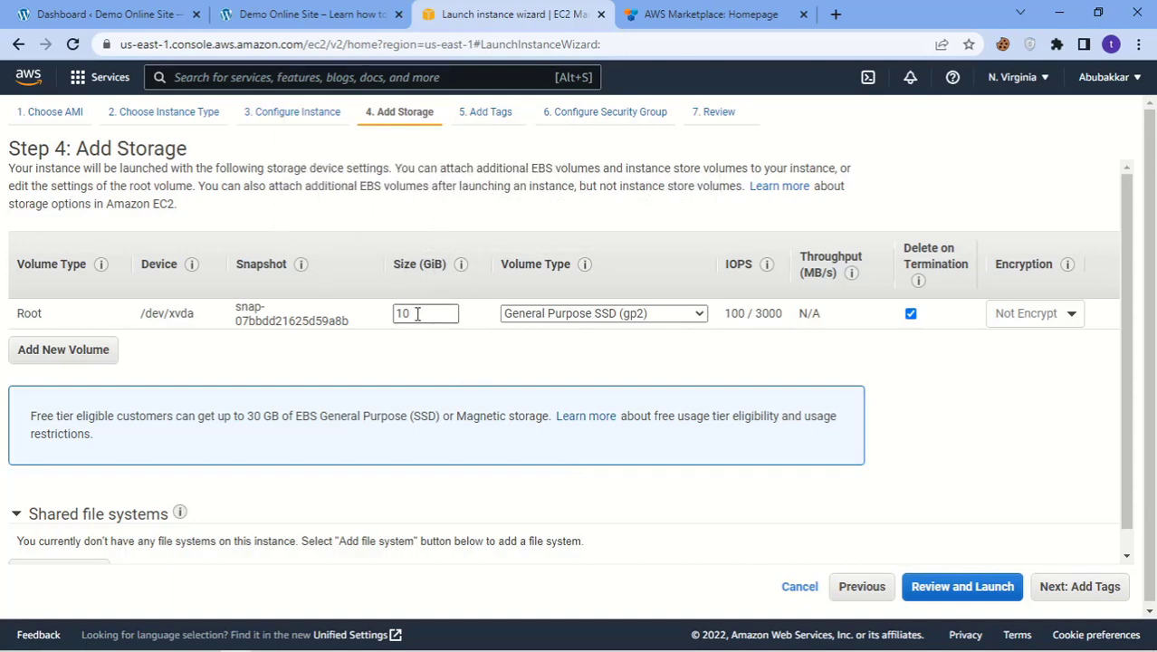
# Step: Set the root volume to 30 GiB and skip past tags and security group to the launch review
pyautogui.doubleClick(417, 316)
pyautogui.click(393, 340)
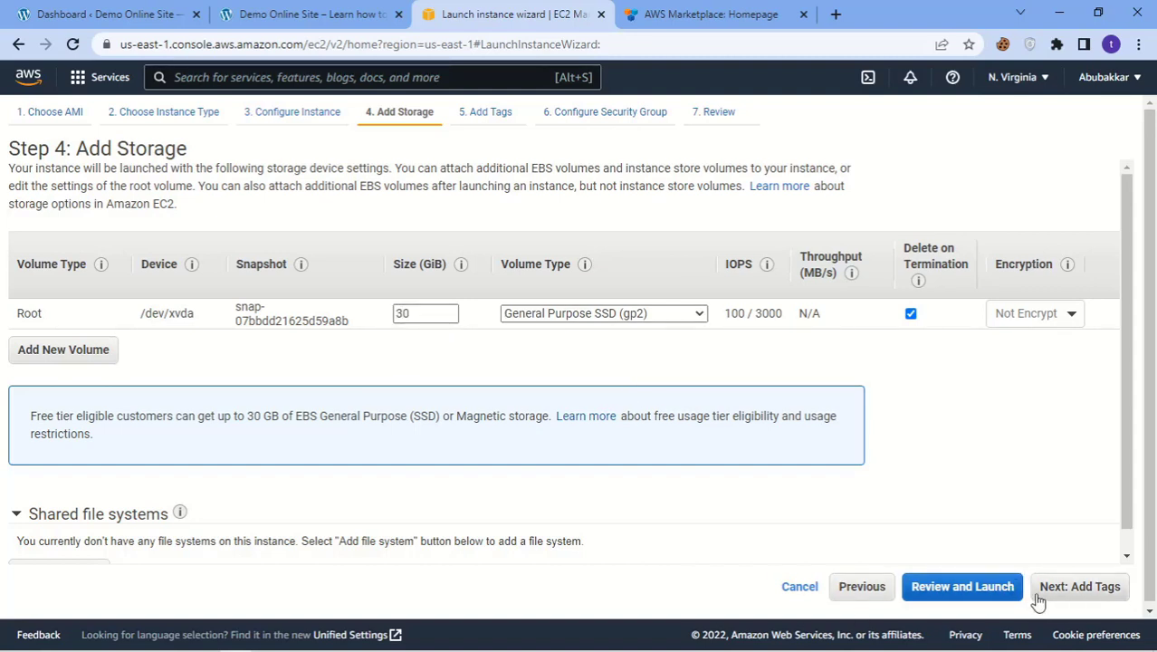
pyautogui.click(1105, 595)
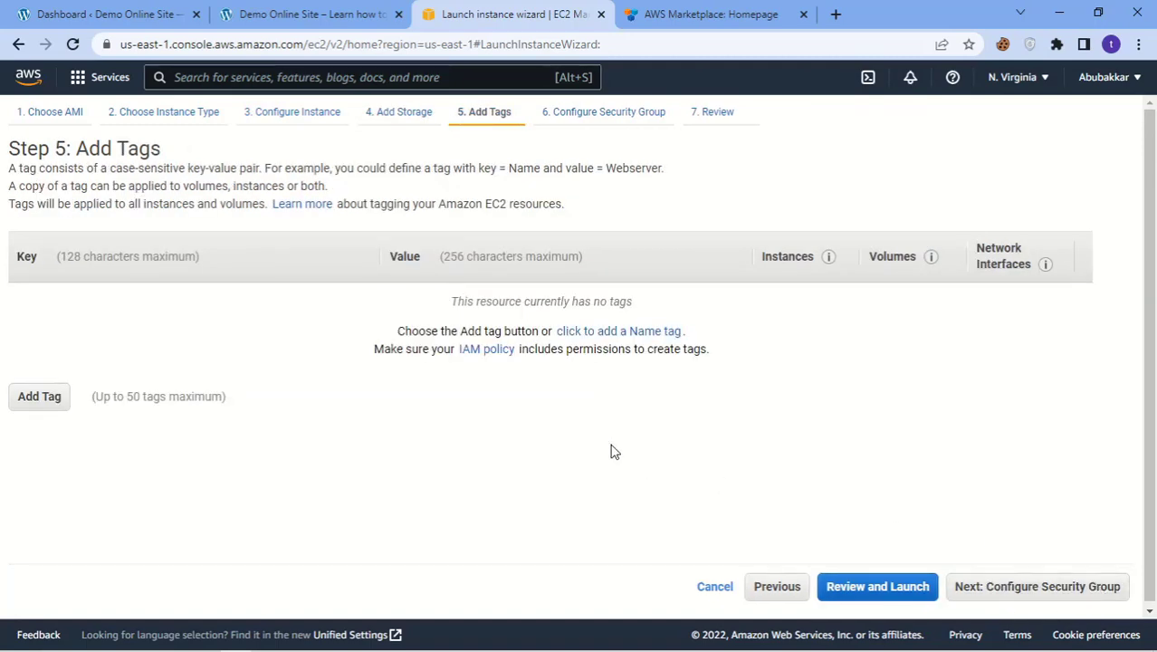
pyautogui.click(1061, 594)
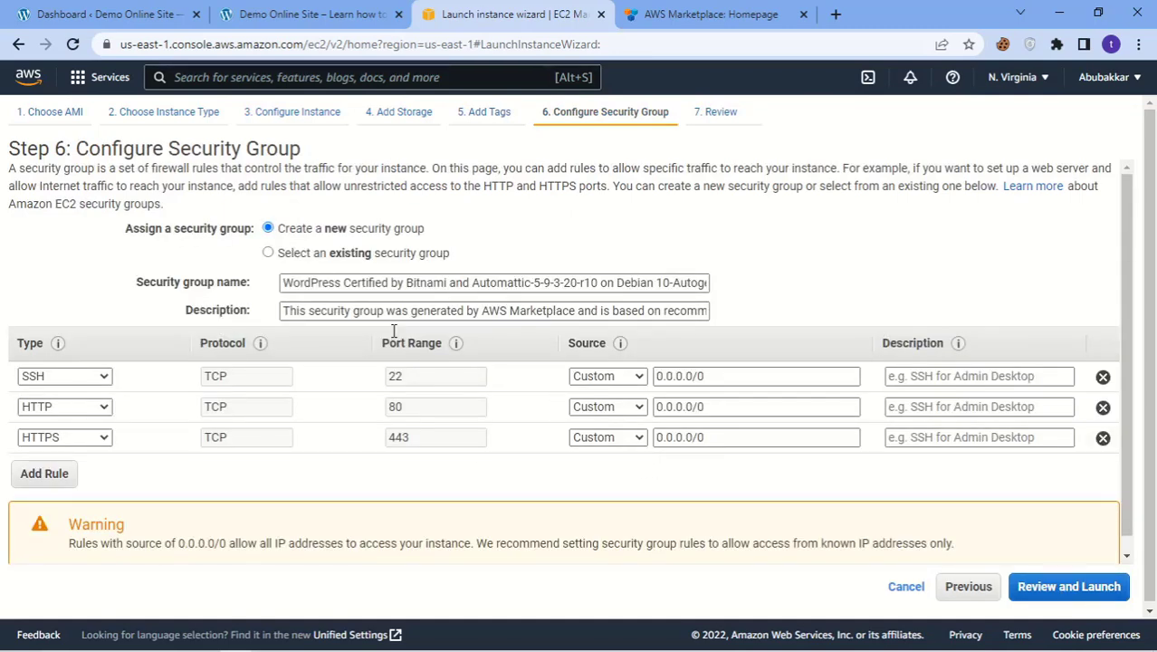
pyautogui.click(1069, 587)
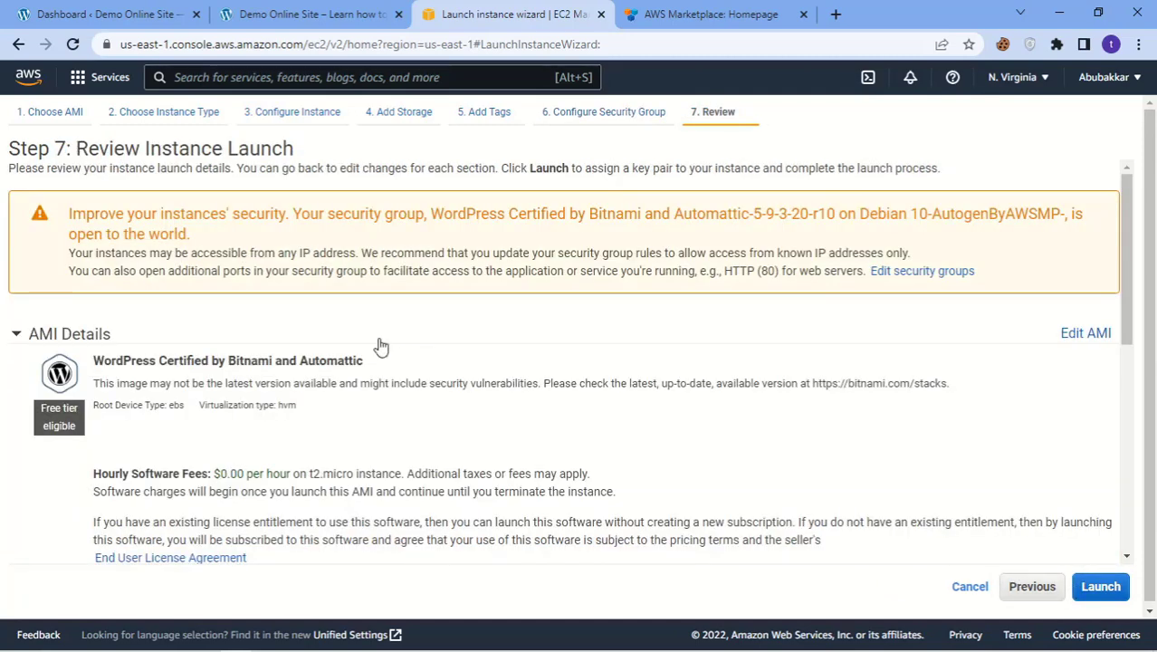
pyautogui.scroll(-5, 380, 343)
pyautogui.scroll(4, 369, 338)
pyautogui.scroll(-2, 369, 339)
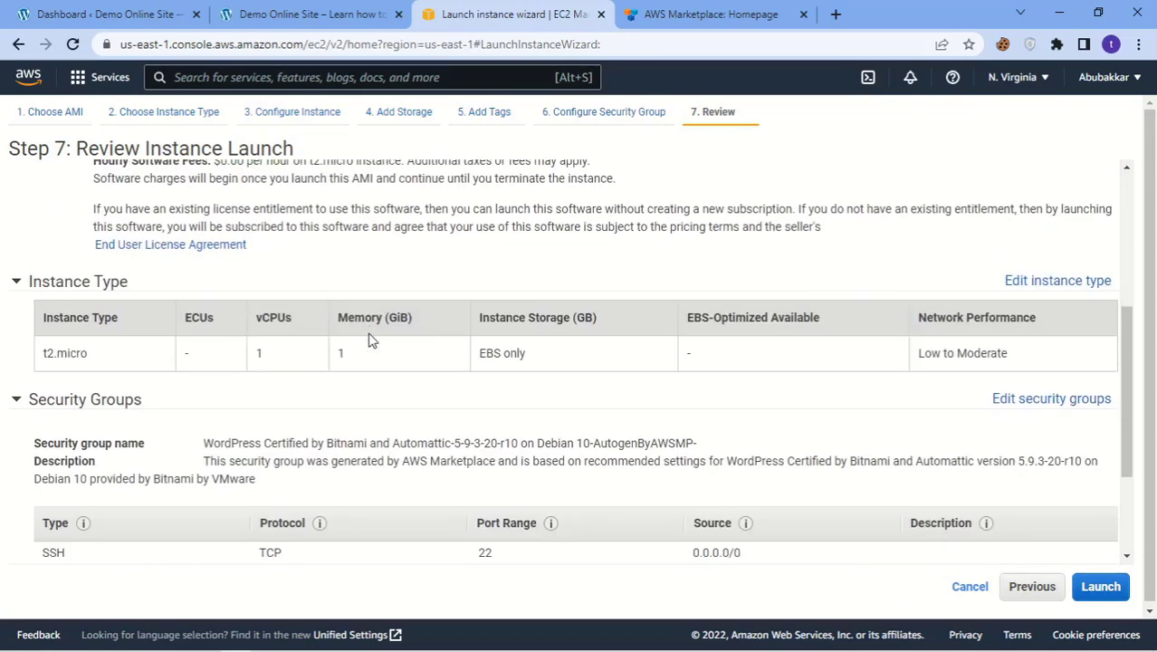
# Step: Create a new RSA key pair named 'wordpress 2' and download its .pem private key file
pyautogui.click(1098, 587)
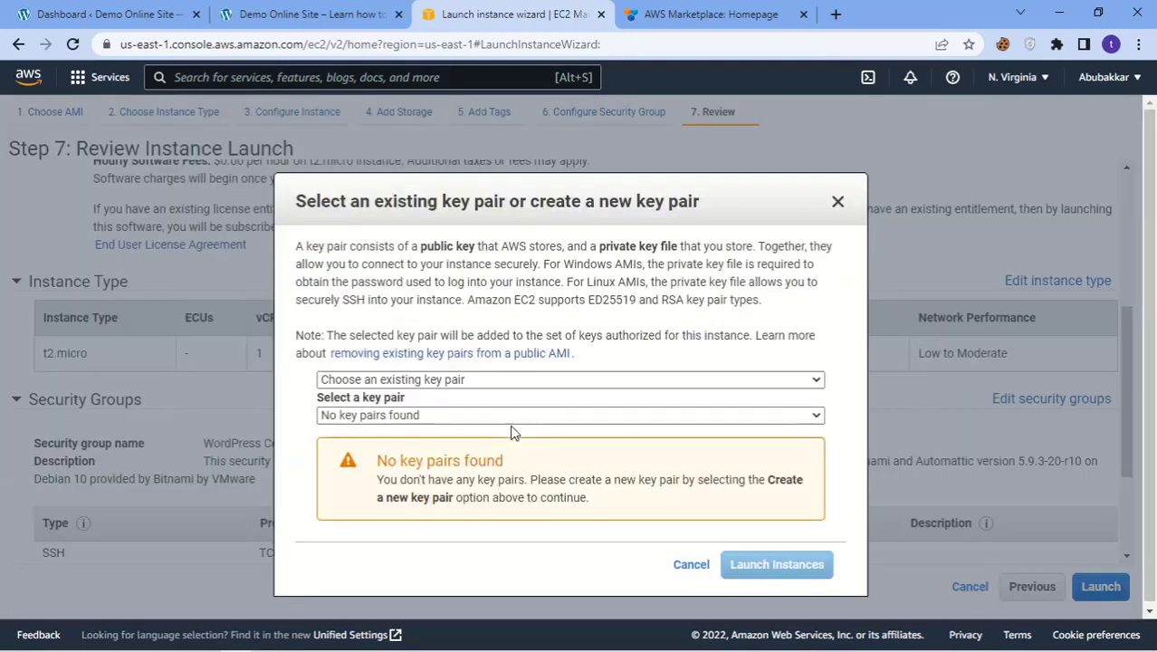
pyautogui.click(467, 380)
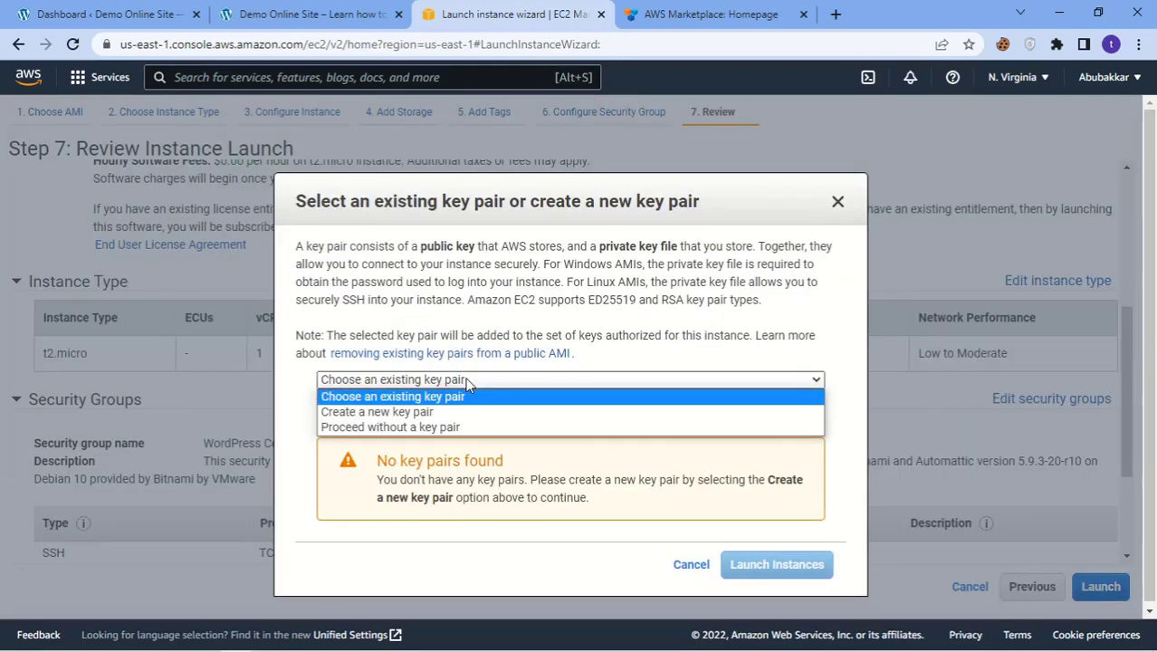
pyautogui.click(439, 415)
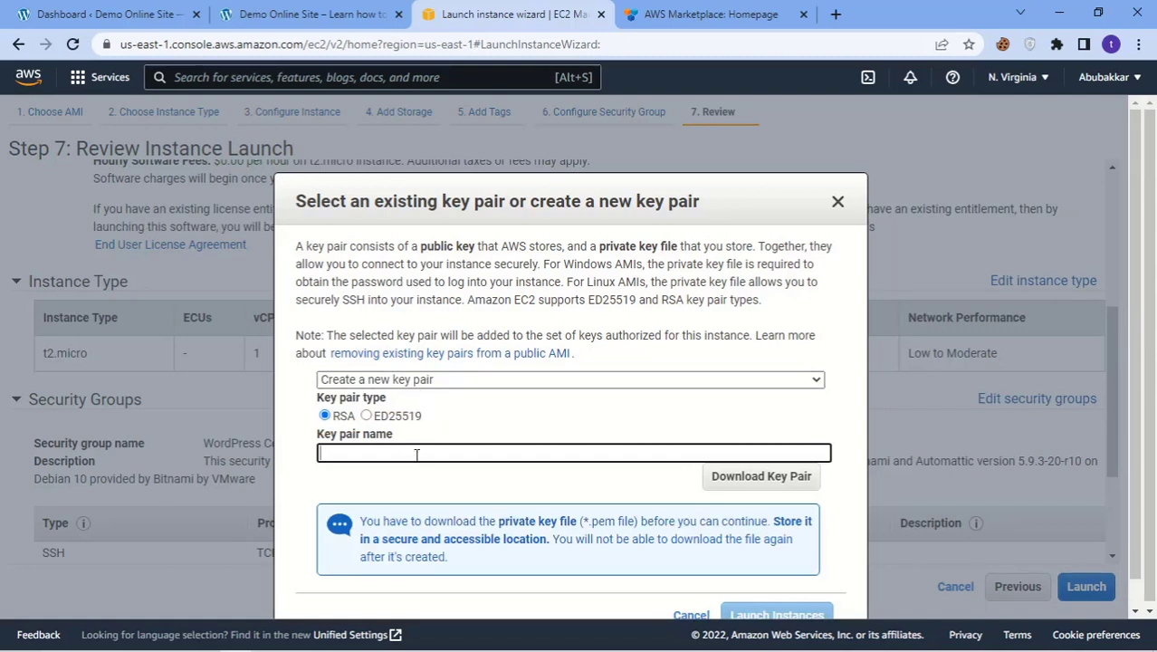
pyautogui.write('wor')
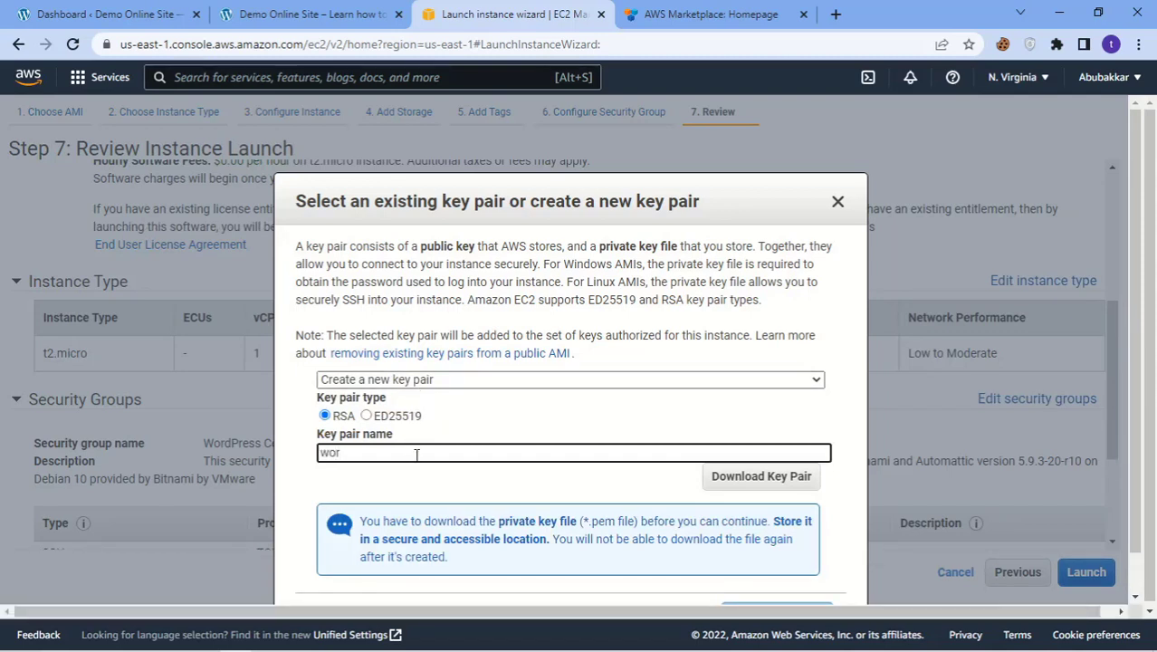
pyautogui.write('dpress 2')
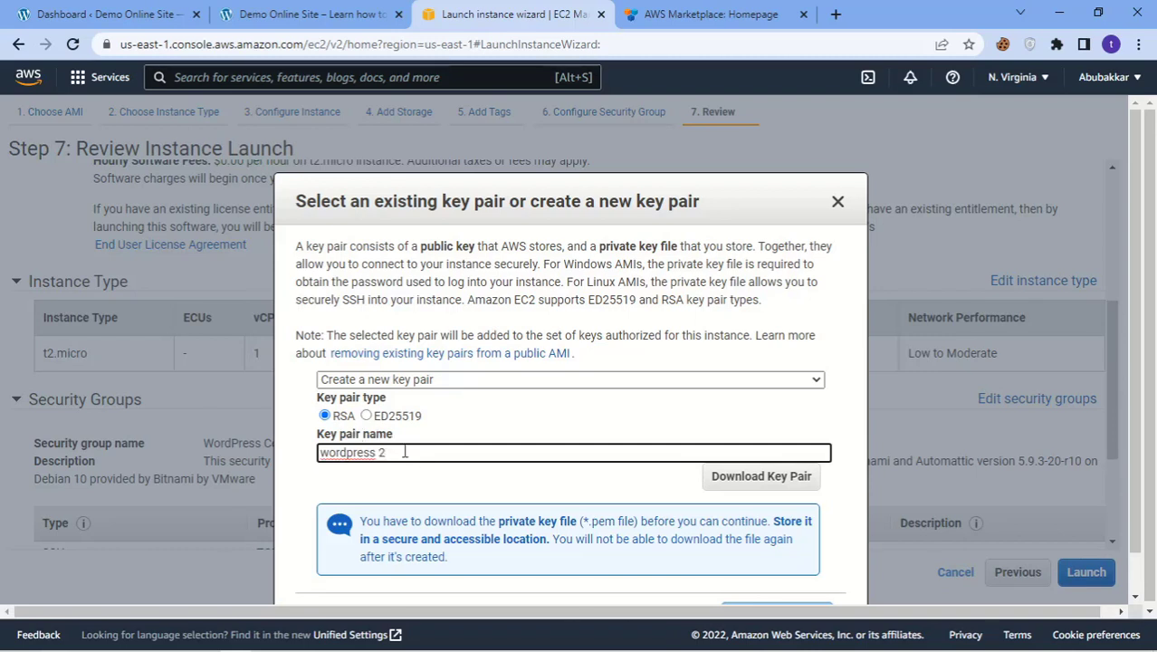
pyautogui.click(797, 486)
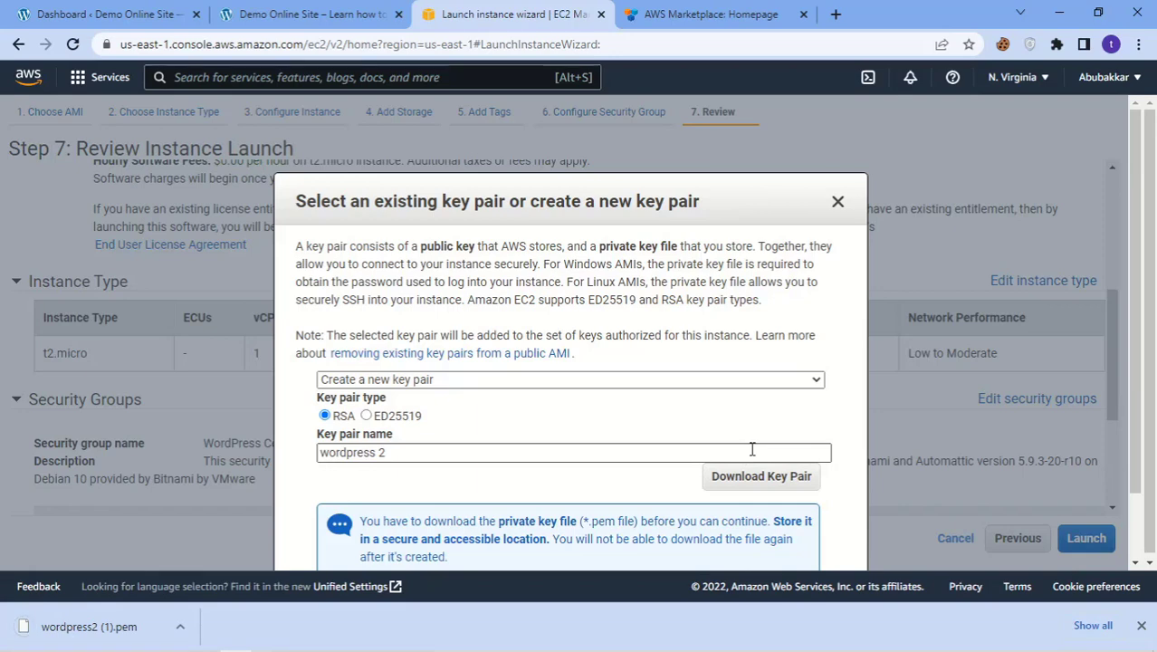
pyautogui.scroll(-2, 745, 448)
# Step: Launch the instance and view the Instances list, where the new t2.micro instance is Pending
pyautogui.click(779, 541)
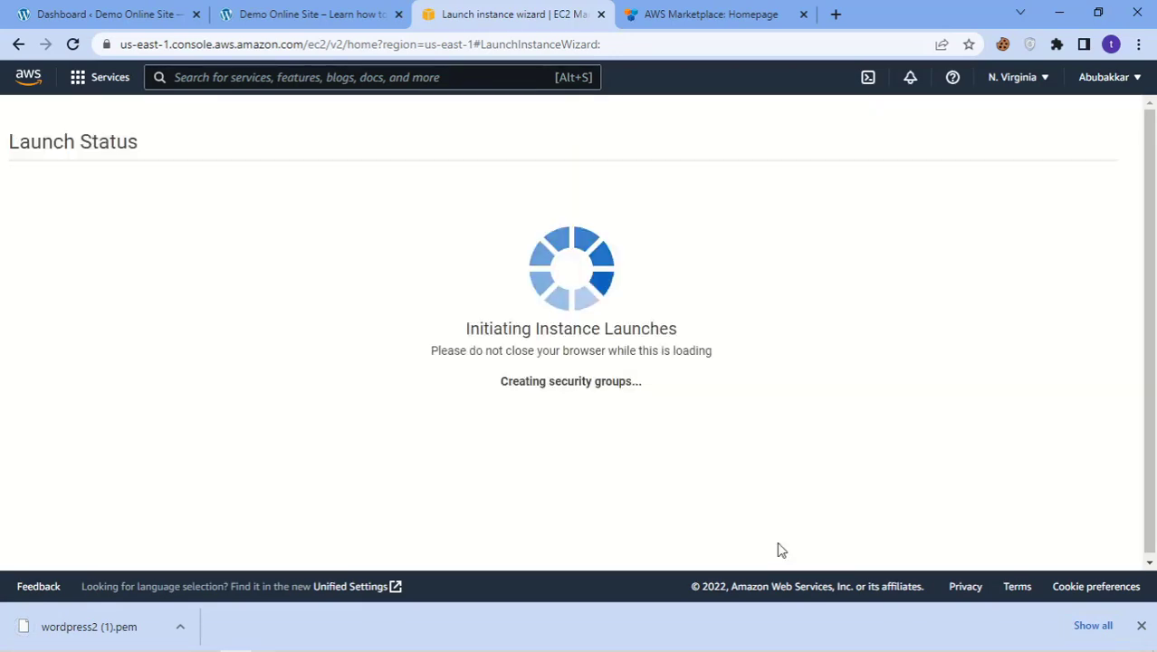
pyautogui.click(1140, 626)
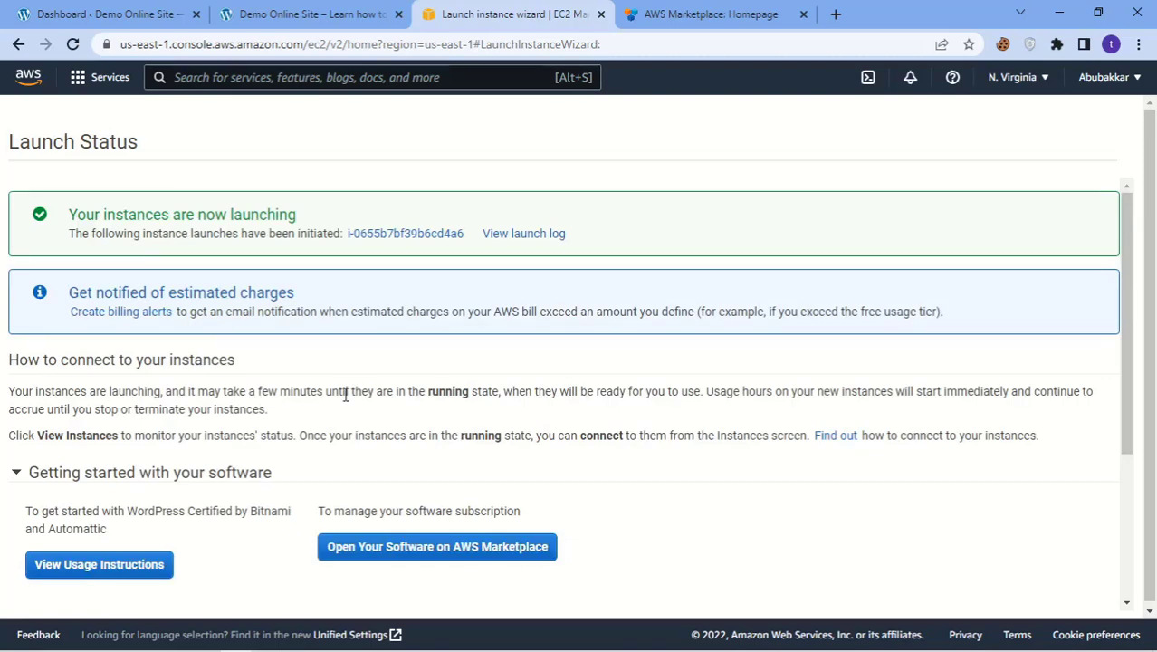
pyautogui.scroll(-3, 343, 393)
pyautogui.scroll(2, 362, 326)
pyautogui.scroll(1, 632, 427)
pyautogui.scroll(-5, 1027, 518)
pyautogui.click(1054, 597)
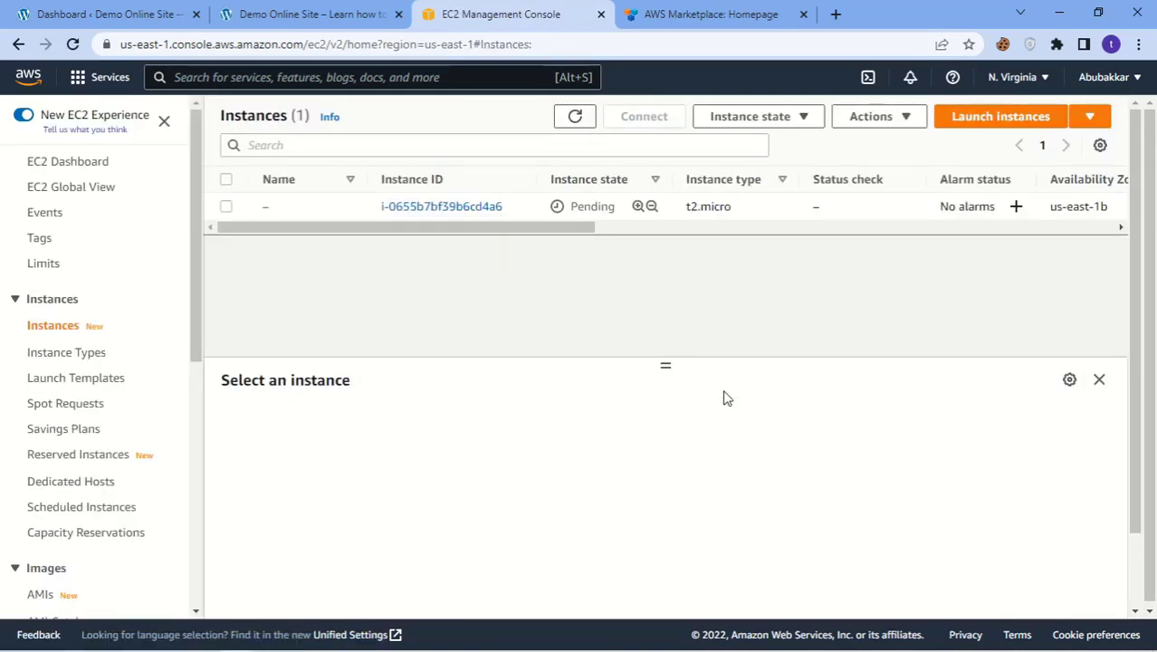
# Step: Name the new instance 'wordpress 2'
pyautogui.click(276, 208)
pyautogui.click(278, 207)
pyautogui.click(358, 234)
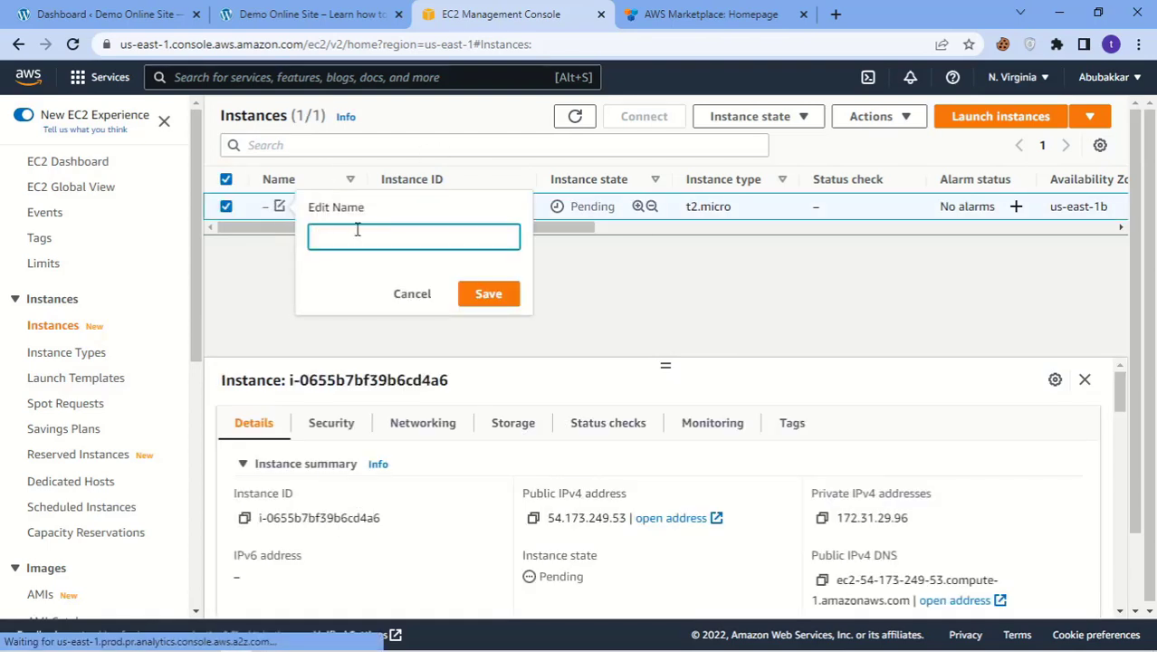
pyautogui.write('wordpress 2')
pyautogui.click(497, 293)
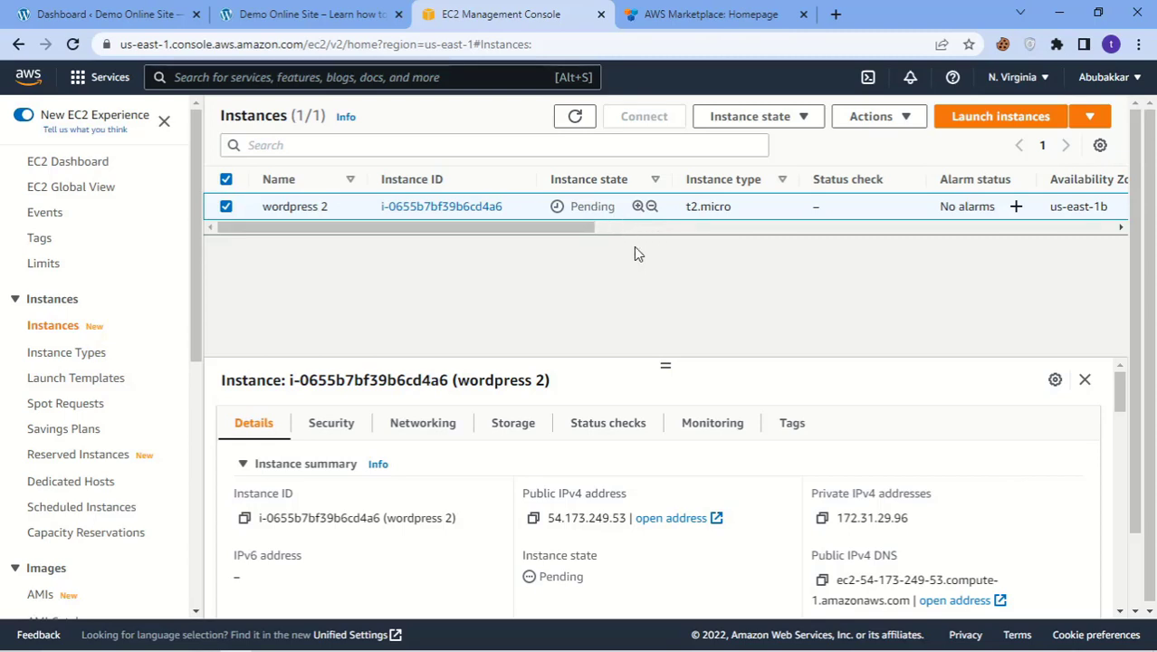
# Step: Refresh until wordpress 2 is Running with 2/2 checks passed, then copy its public IPv4 address
pyautogui.click(73, 44)
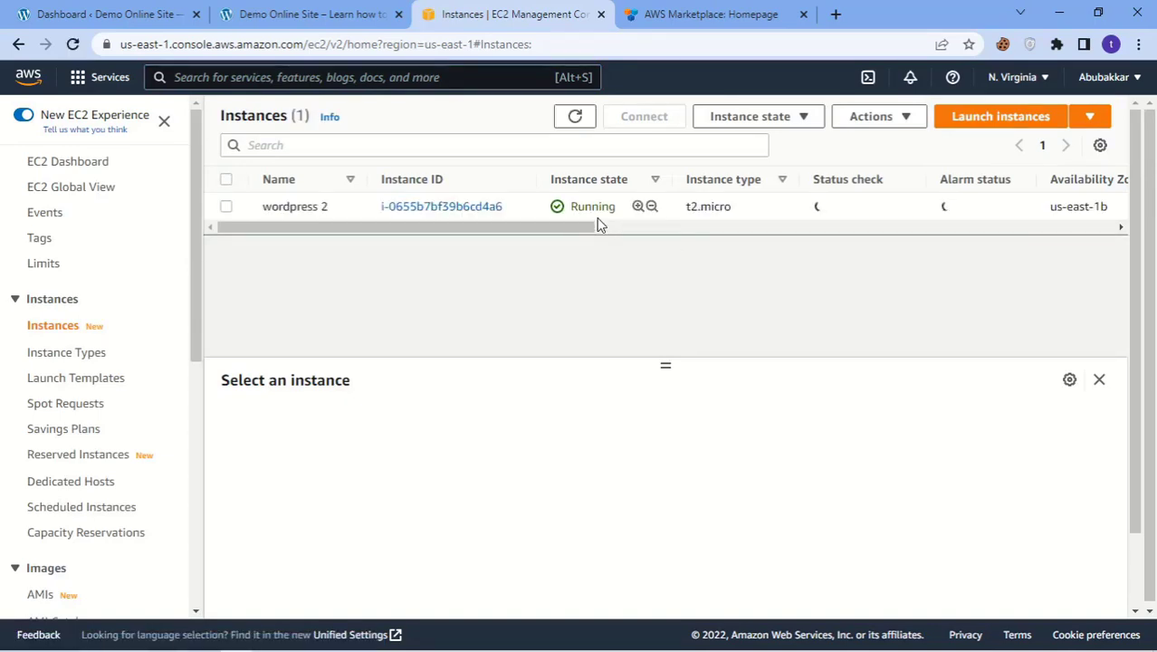
pyautogui.click(543, 217)
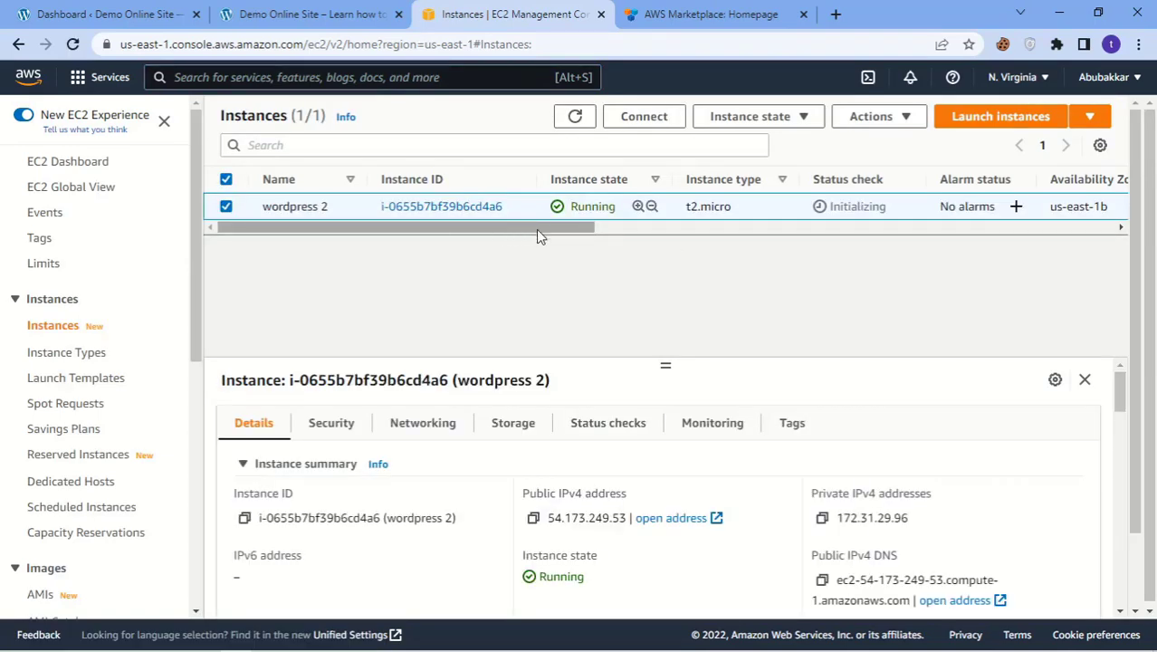
pyautogui.moveTo(537, 230); pyautogui.dragTo(687, 270)
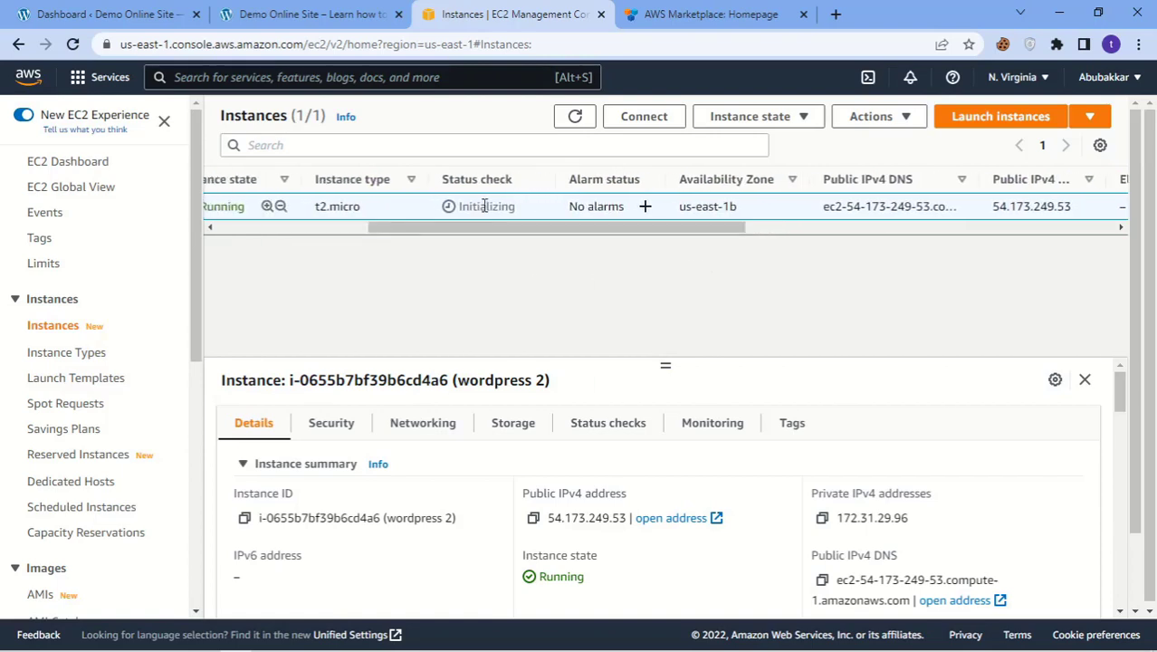
pyautogui.moveTo(517, 234); pyautogui.dragTo(132, 217)
pyautogui.click(72, 47)
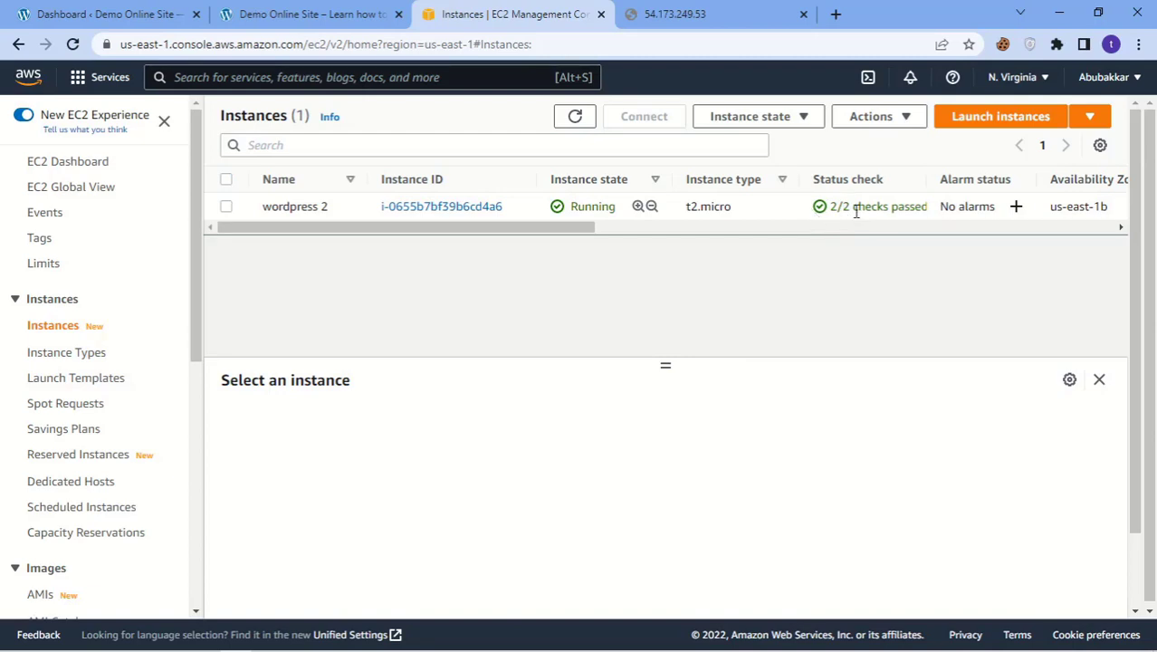
pyautogui.click(252, 205)
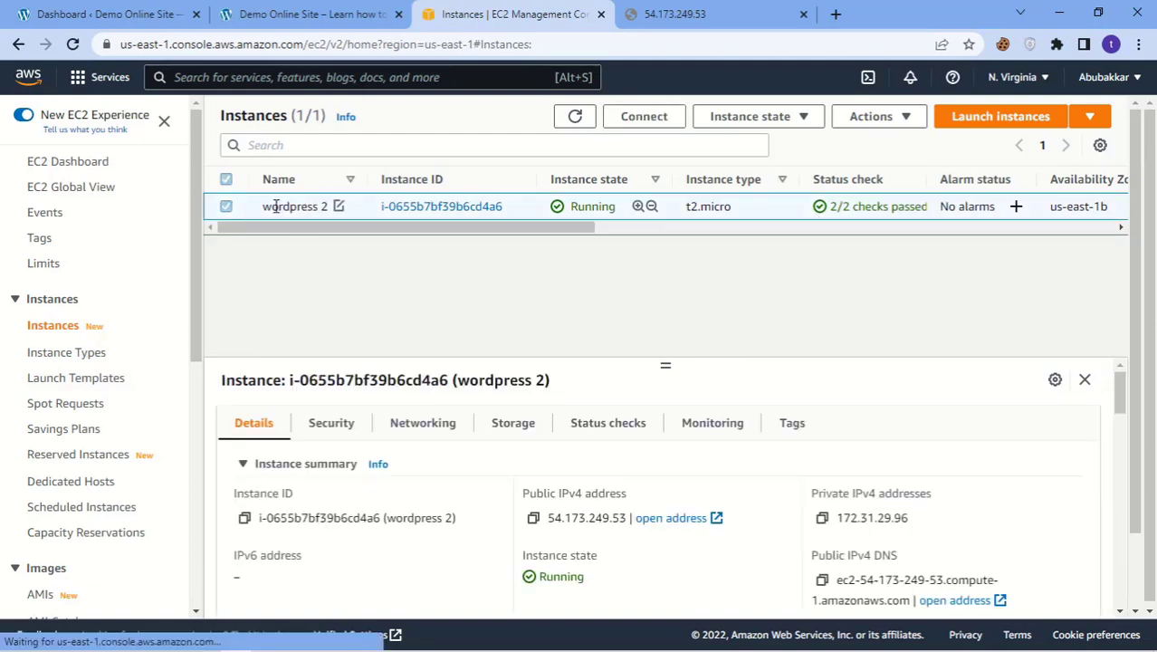
pyautogui.click(534, 517)
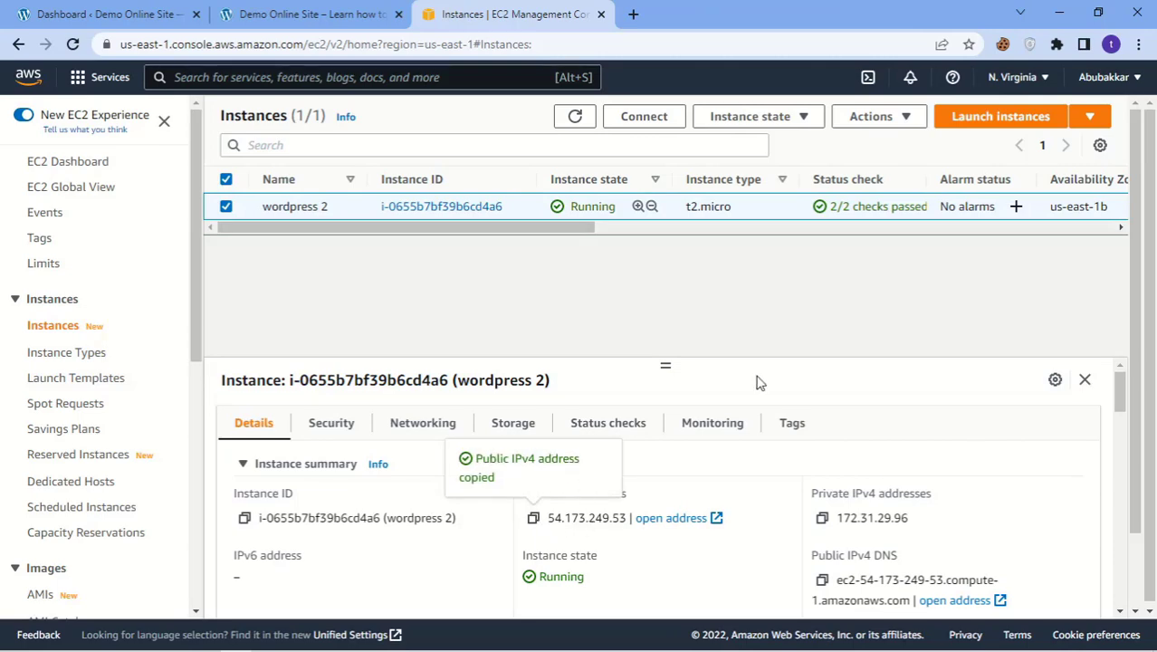
pyautogui.click(632, 14)
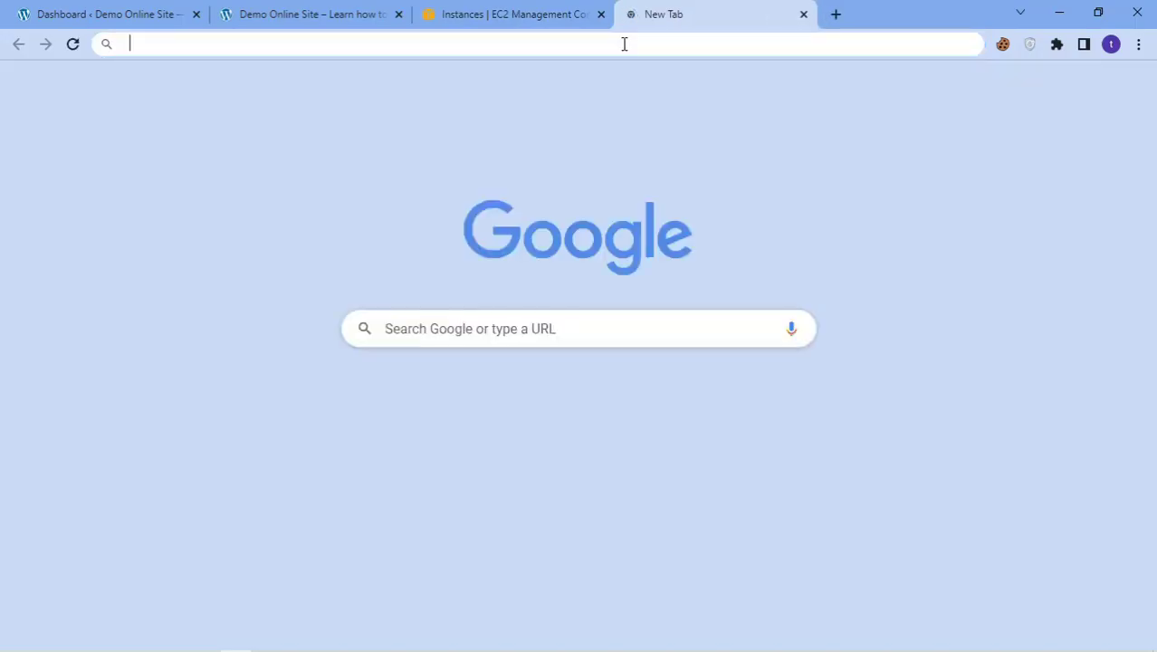
# Step: Load the WordPress site at the copied IP 54.173.249.53 in the new tab
pyautogui.click(624, 43)
pyautogui.hotkey('ctrl', 'v')
pyautogui.press('Return')
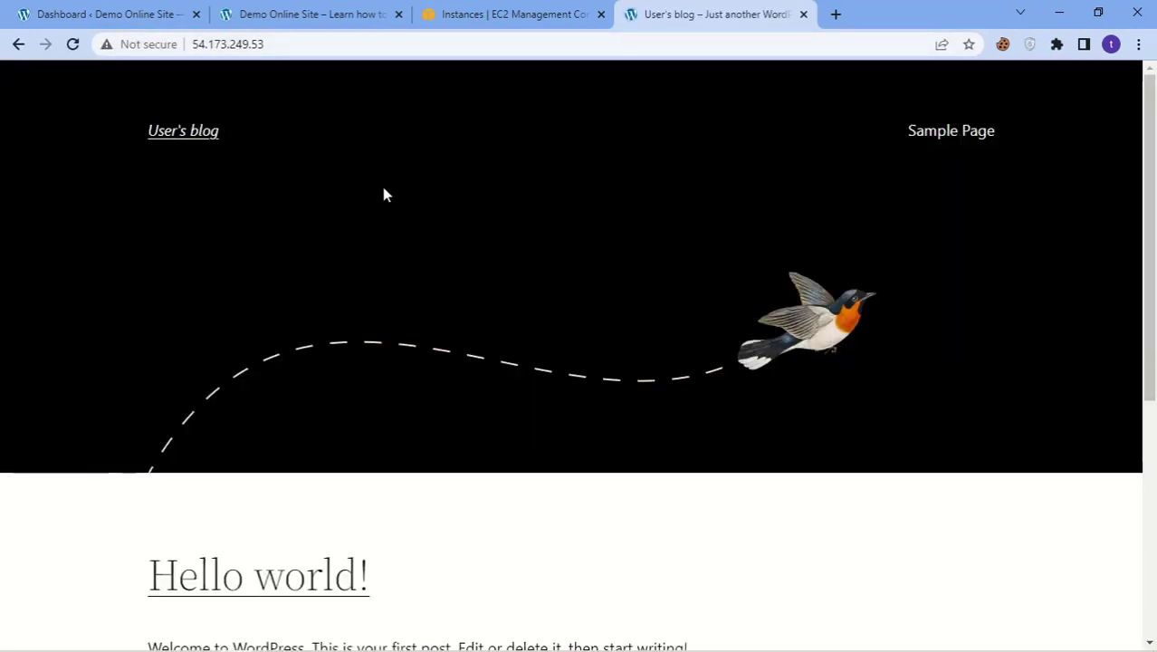
# Step: Open the login page at 54.173.249.53/wp-admin, then return to the EC2 Instances tab
pyautogui.click(336, 44)
pyautogui.click(344, 44)
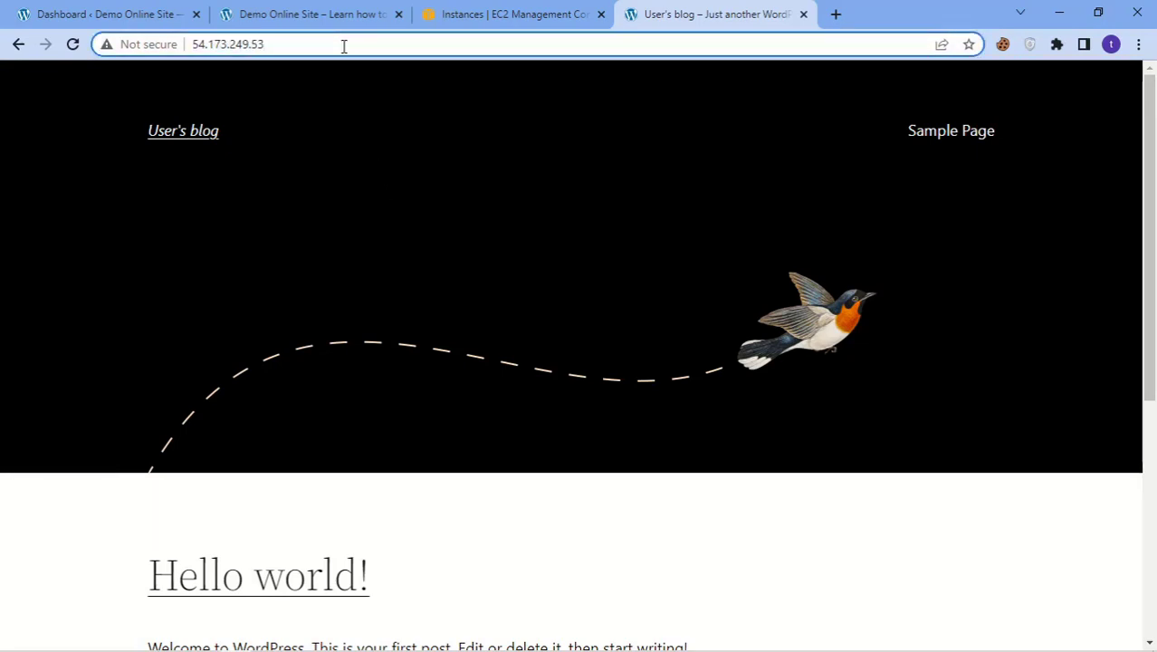
pyautogui.write('/wp')
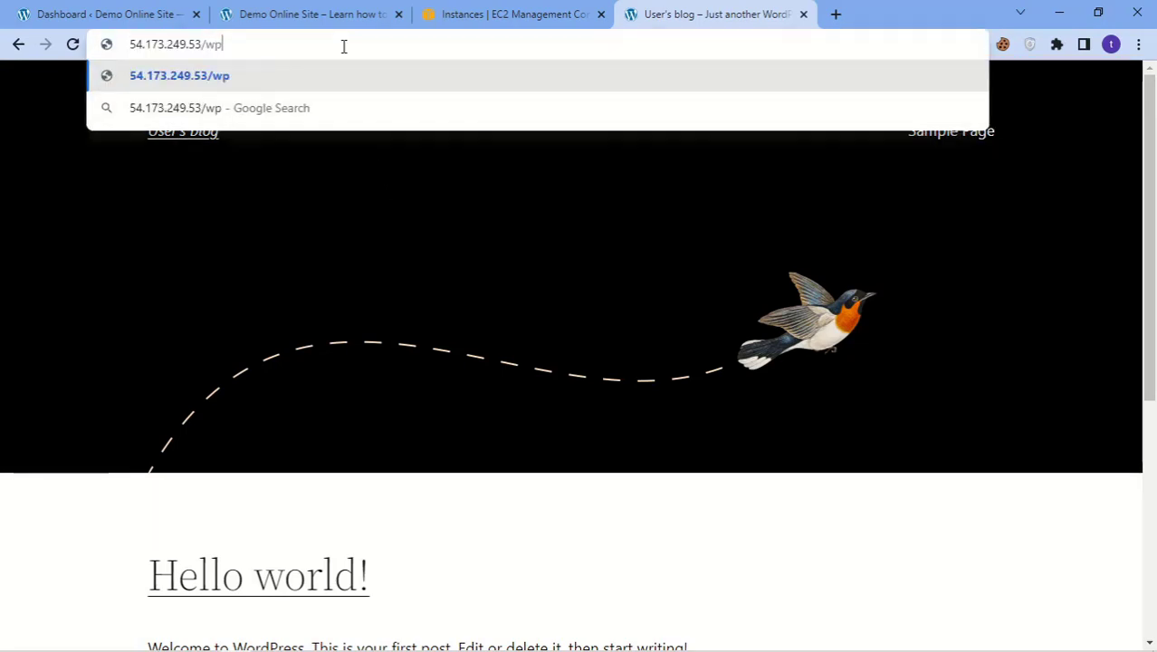
pyautogui.write('_')
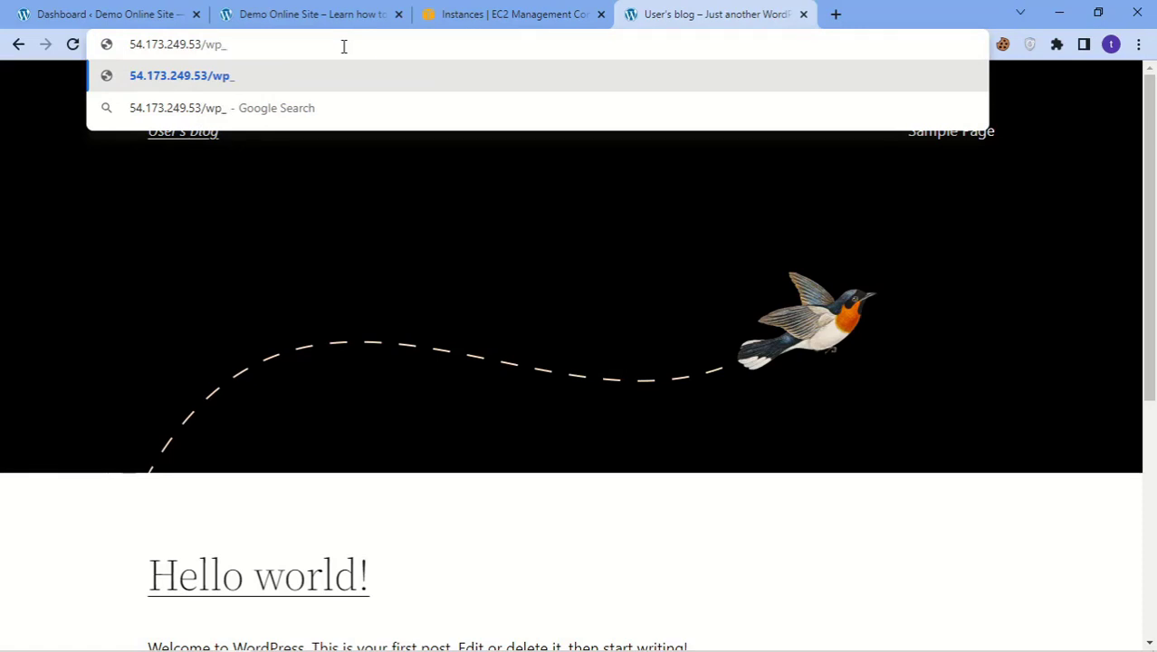
pyautogui.press('BackSpace')
pyautogui.write('-a')
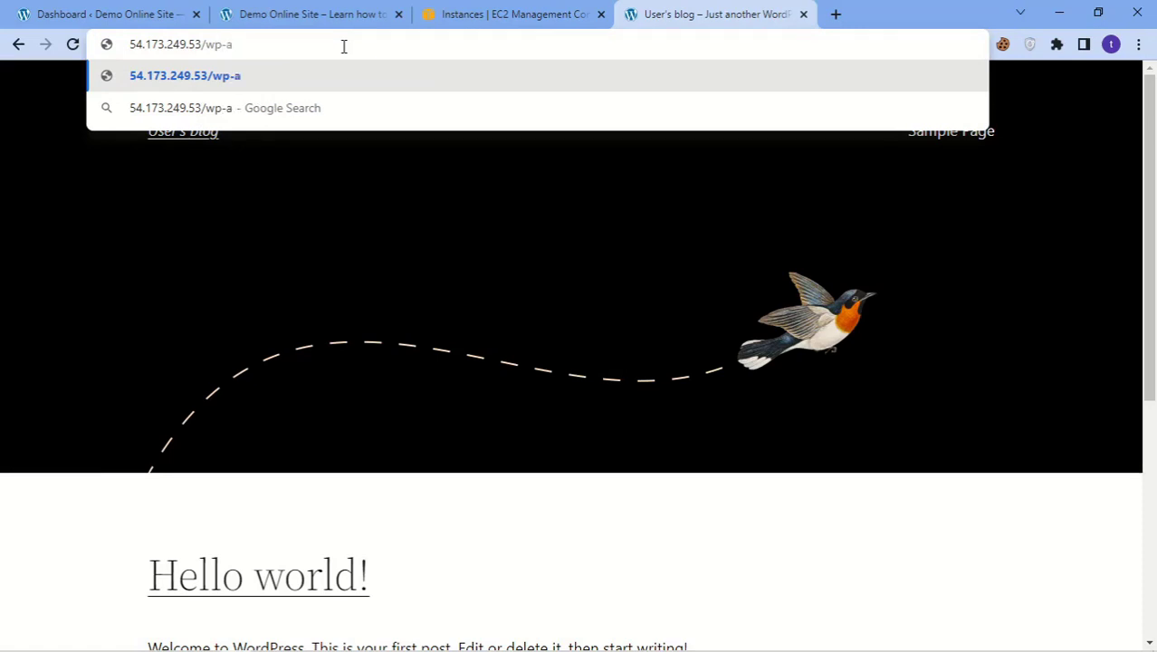
pyautogui.write('dmin')
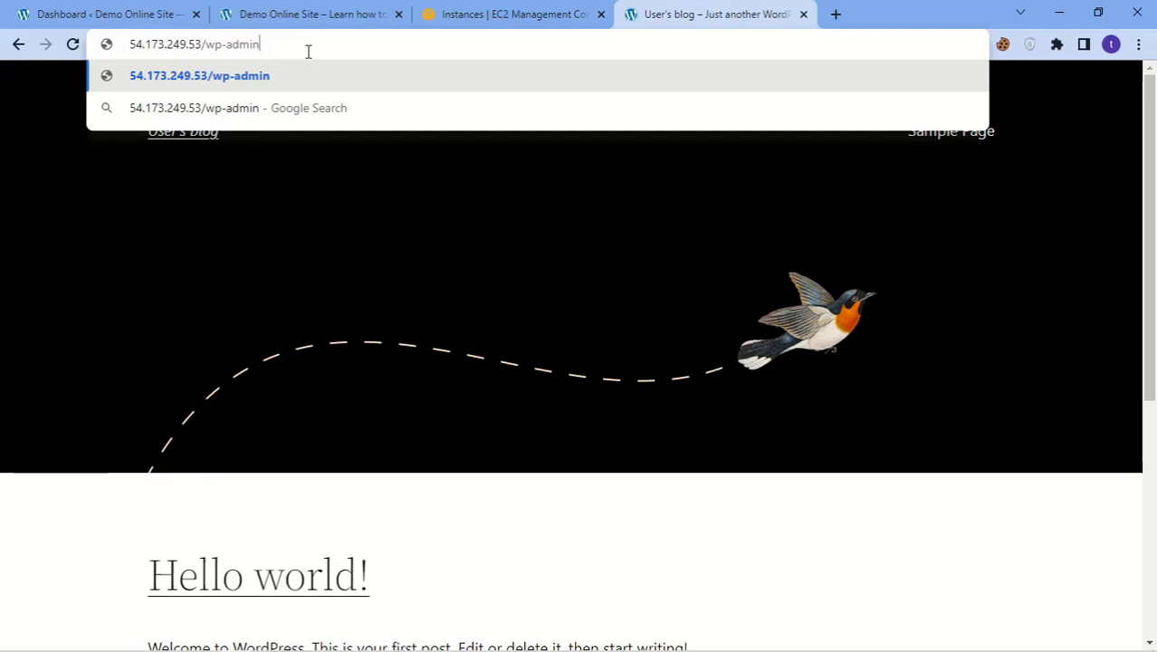
pyautogui.press('Return')
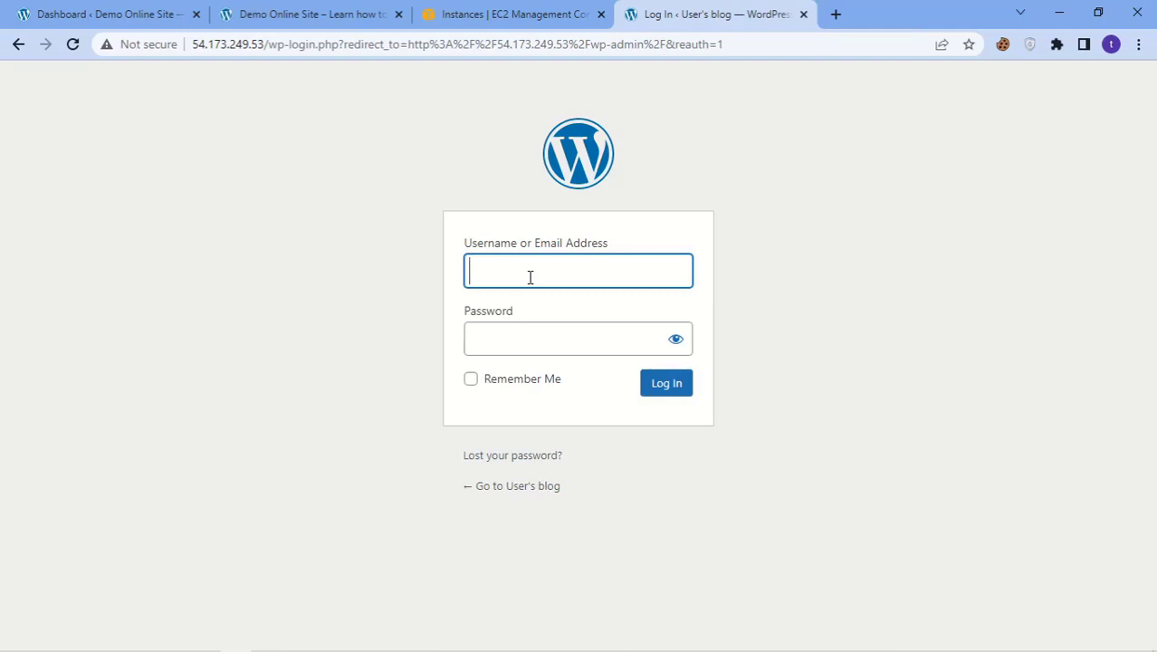
pyautogui.click(561, 14)
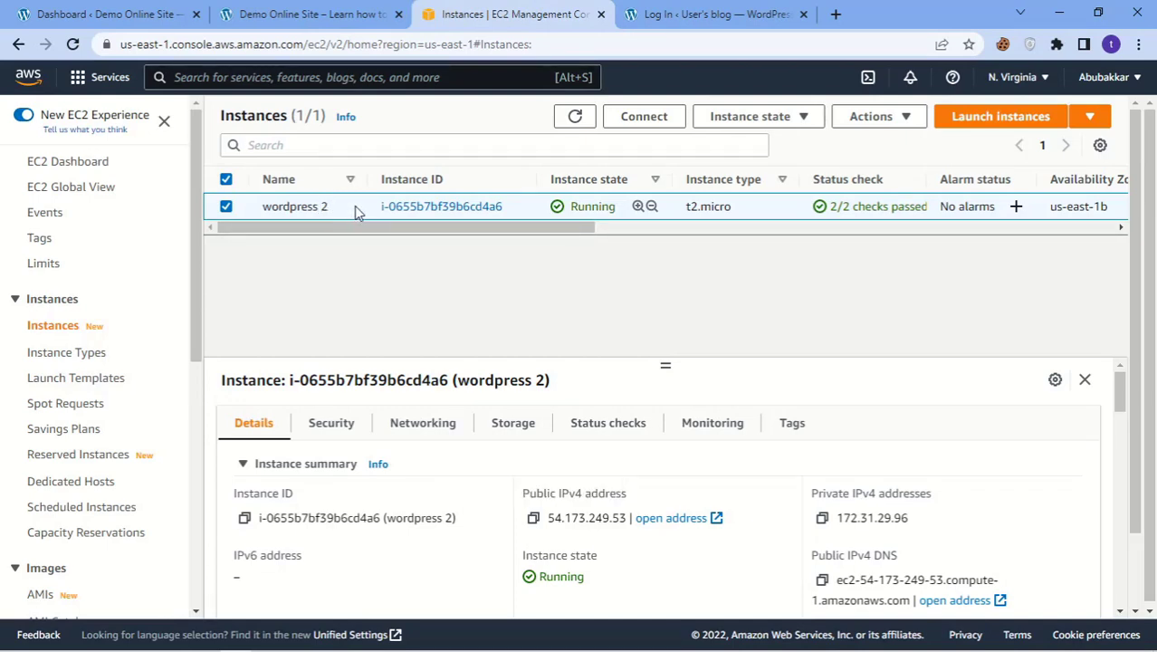
# Step: Open the wordpress 2 instance's system log and scroll to the Bitnami default username and password lines
pyautogui.rightClick(353, 210)
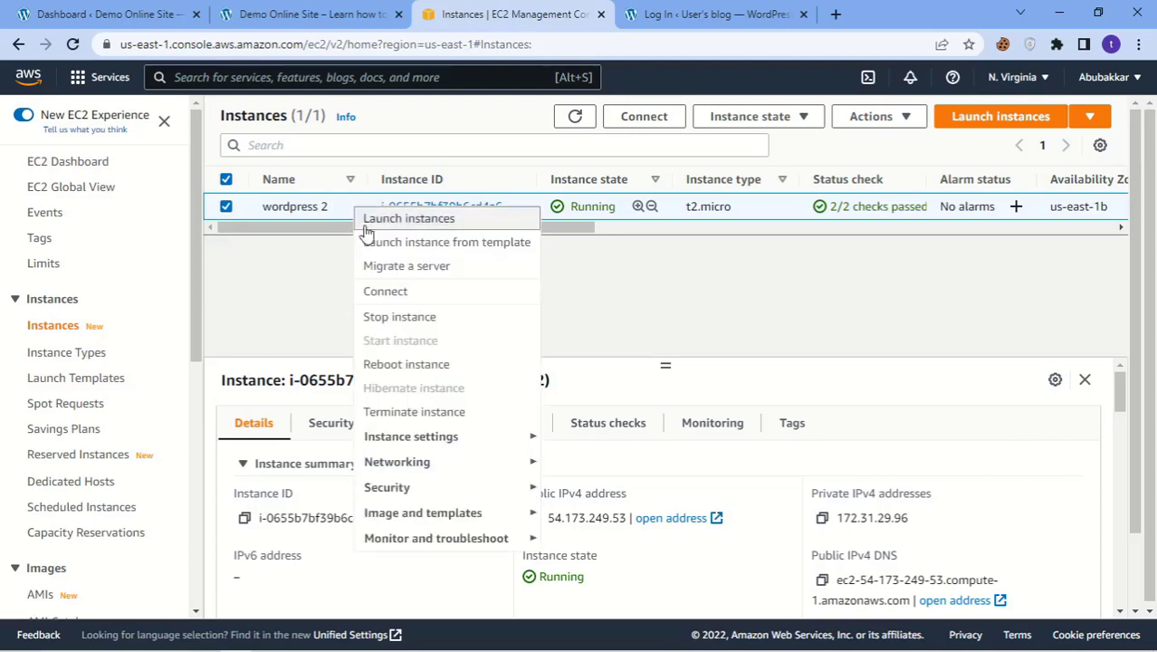
pyautogui.moveTo(448, 540)
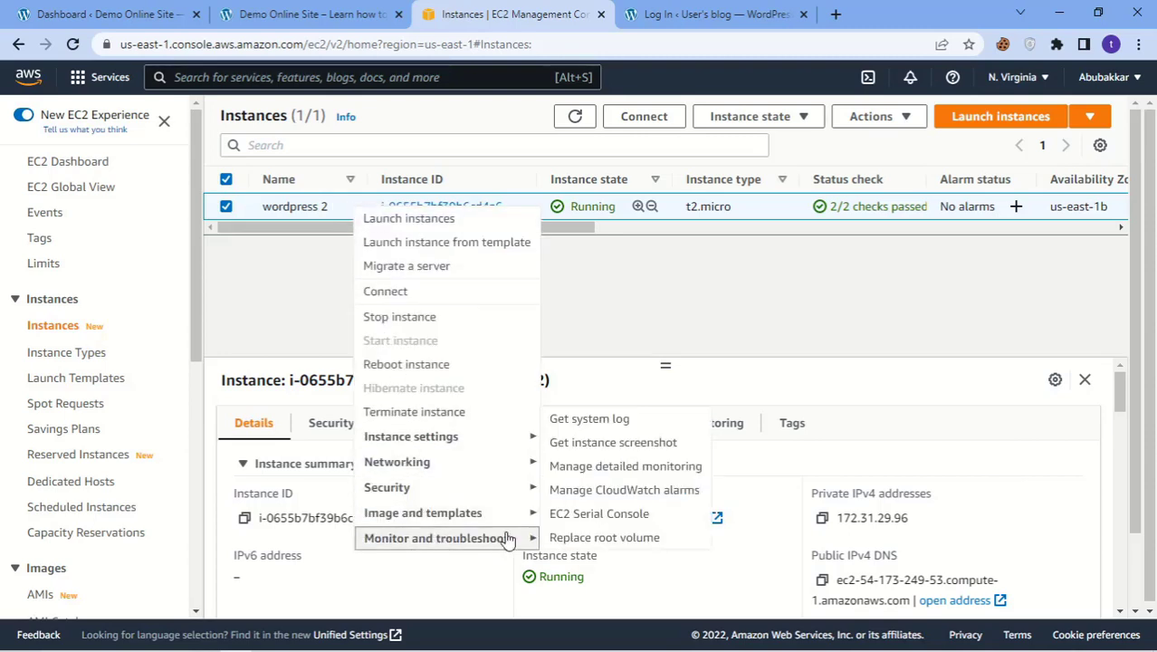
pyautogui.click(577, 422)
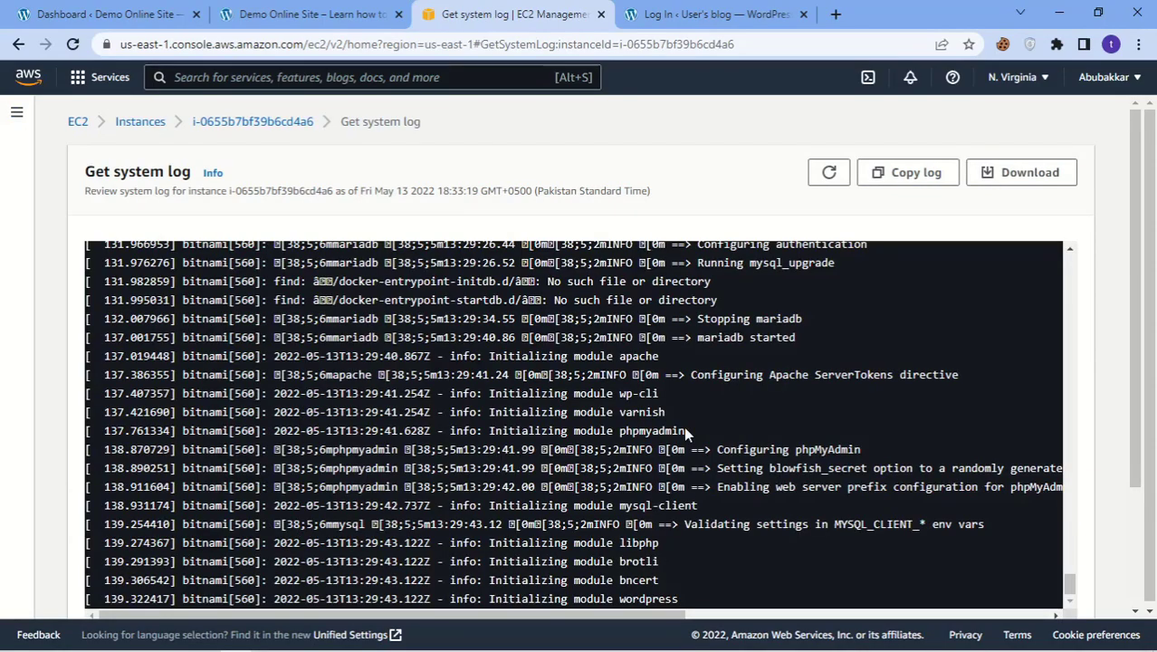
pyautogui.scroll(-2, 947, 400)
pyautogui.scroll(4, 800, 349)
pyautogui.scroll(15, 800, 349)
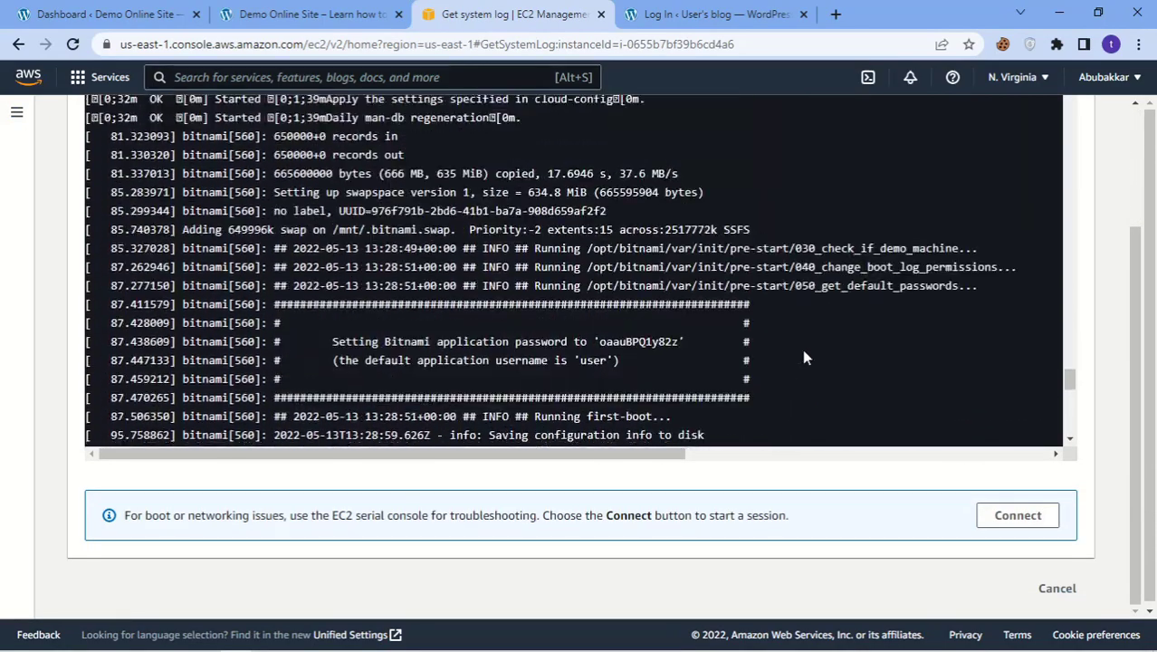
pyautogui.scroll(20, 819, 351)
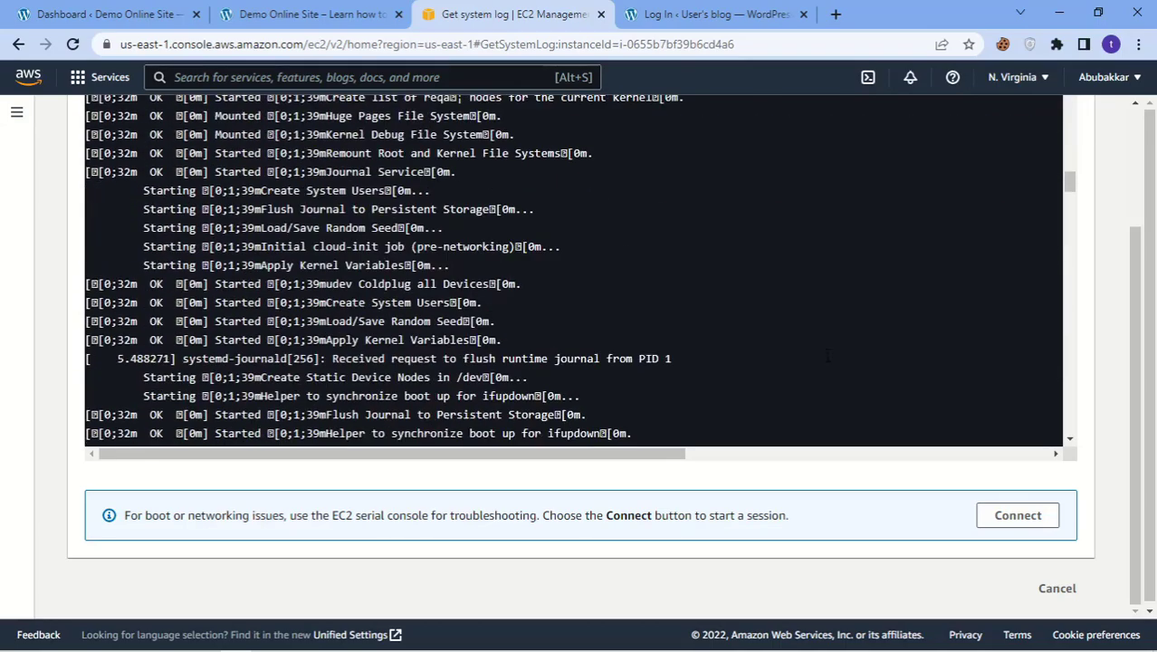
pyautogui.scroll(-15, 885, 373)
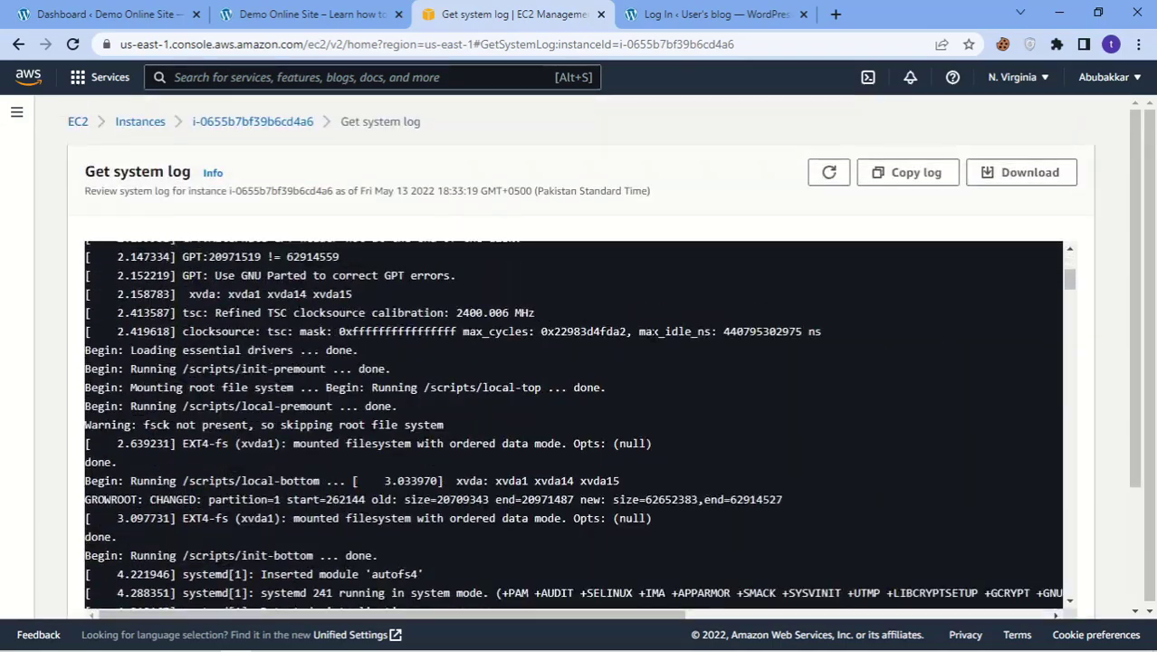
pyautogui.scroll(-15, 651, 342)
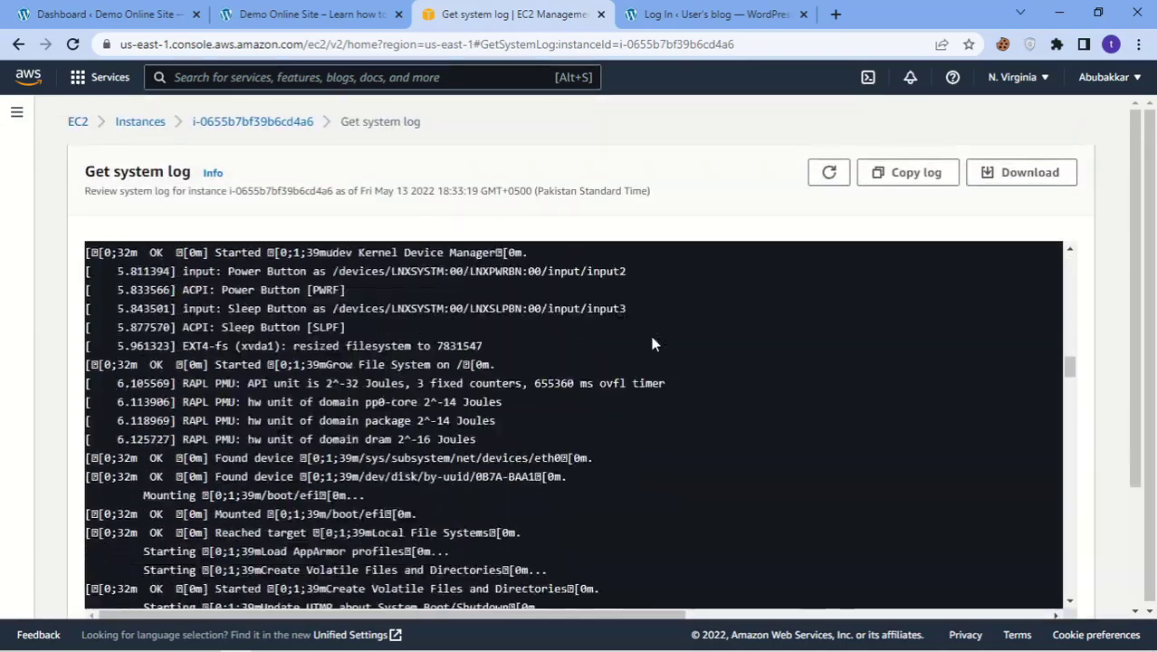
pyautogui.scroll(-15, 652, 342)
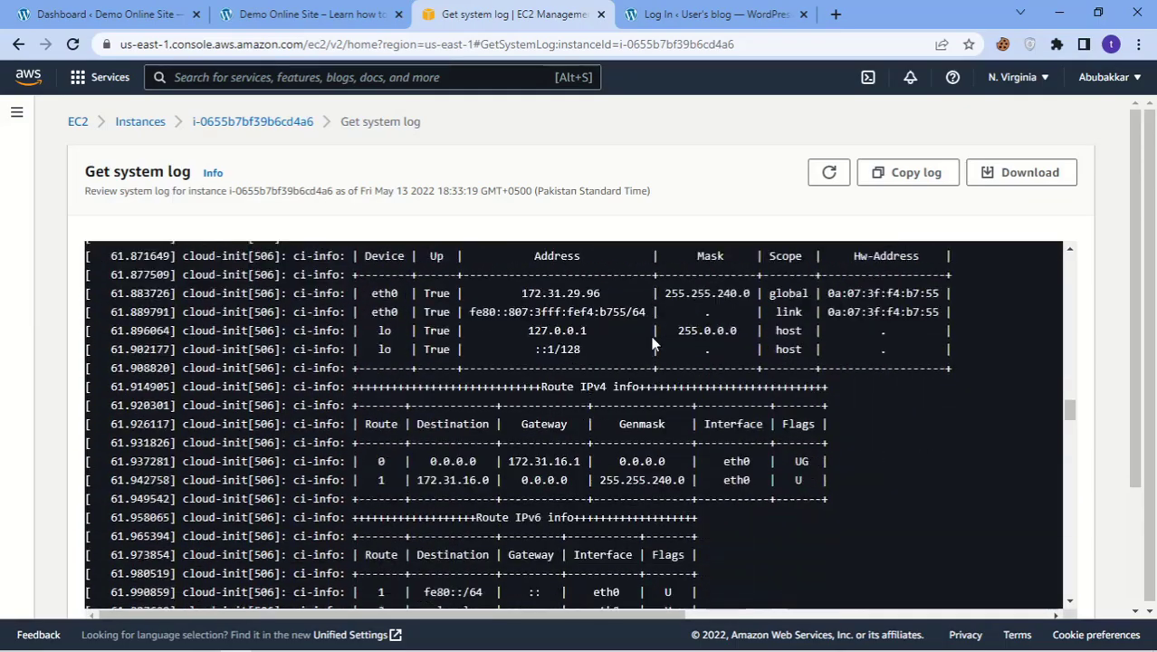
pyautogui.scroll(-15, 651, 342)
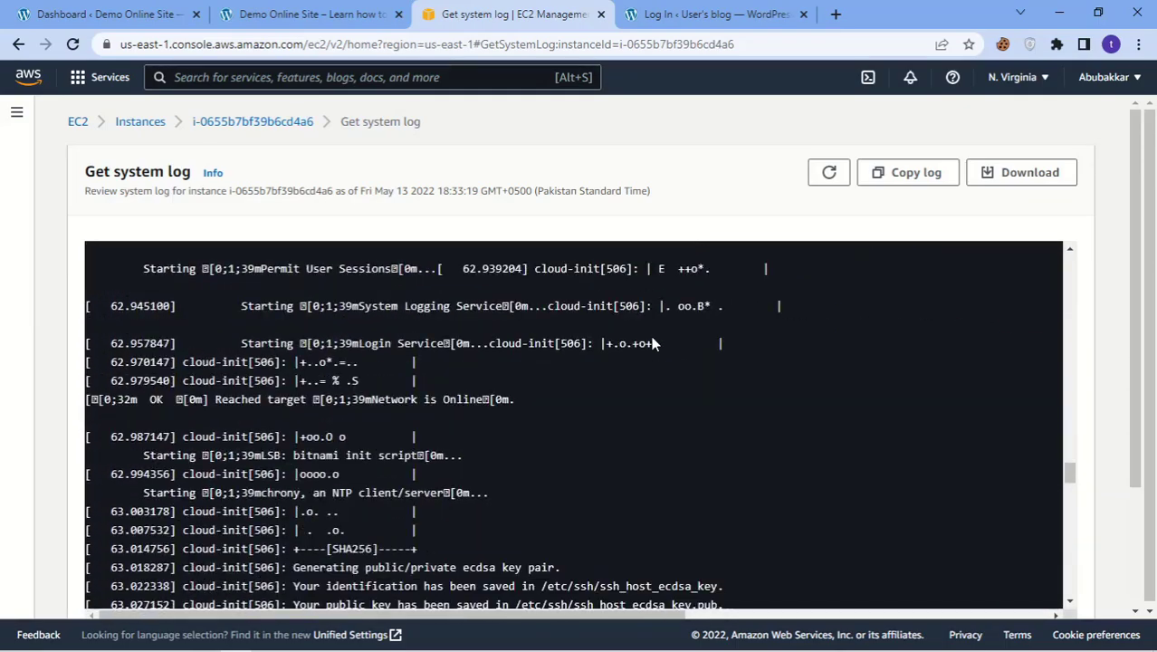
pyautogui.scroll(-6, 652, 342)
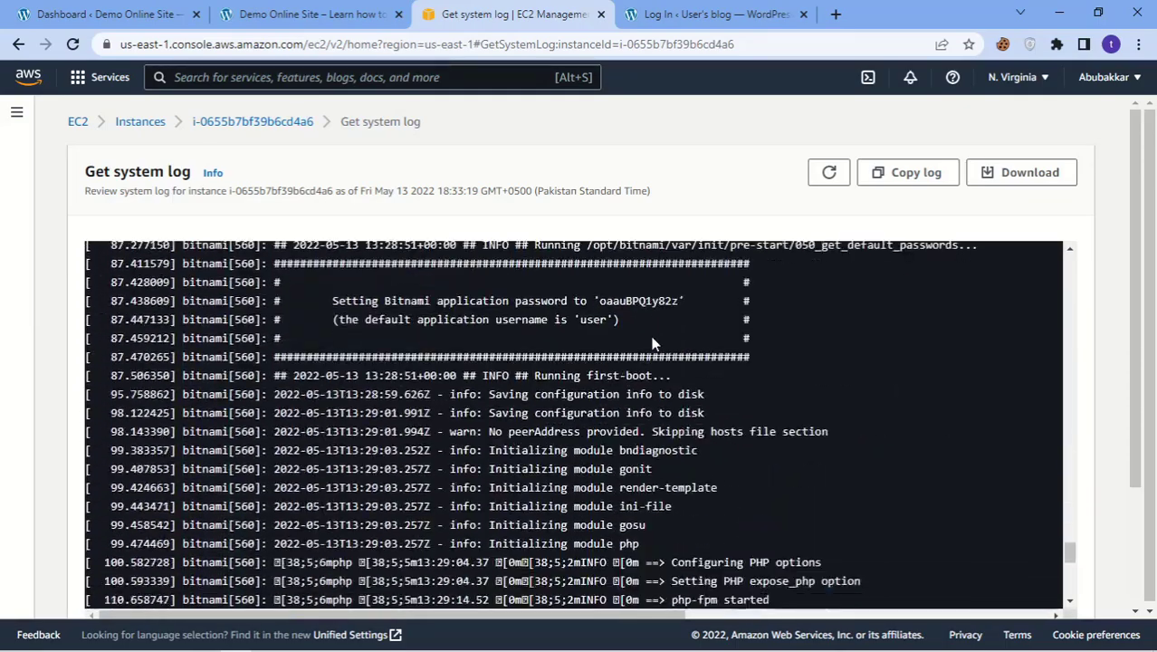
pyautogui.scroll(5, 652, 342)
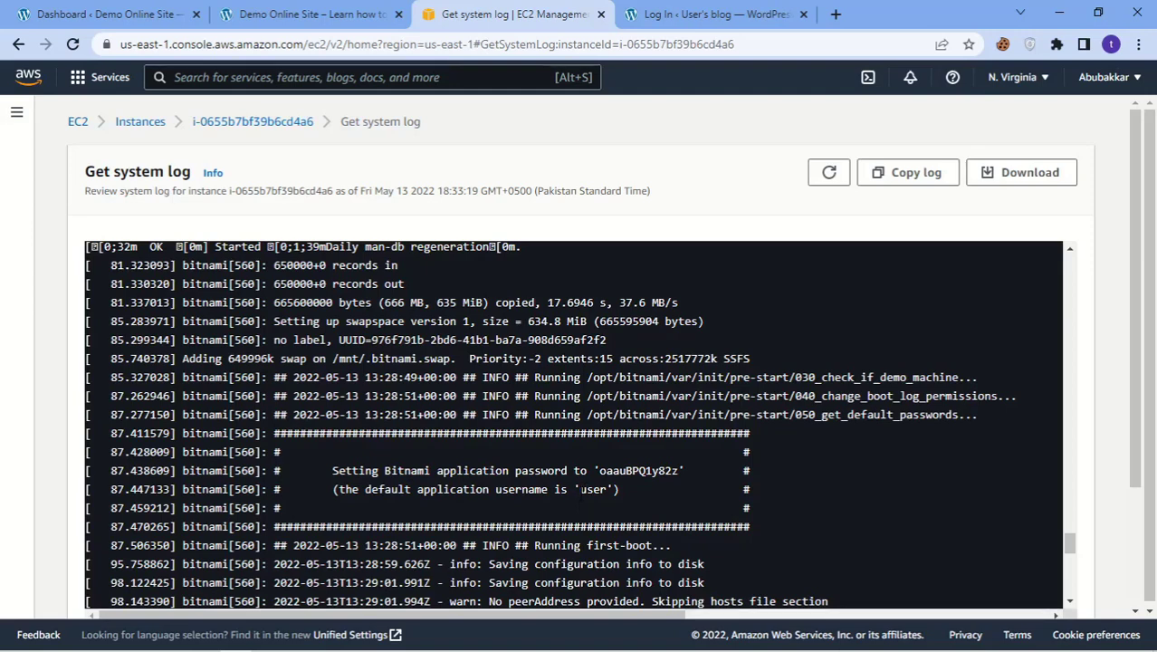
# Step: Copy the default username 'user' from the system log into the WordPress login username field
pyautogui.doubleClick(582, 490)
pyautogui.click(697, 15)
pyautogui.click(565, 262)
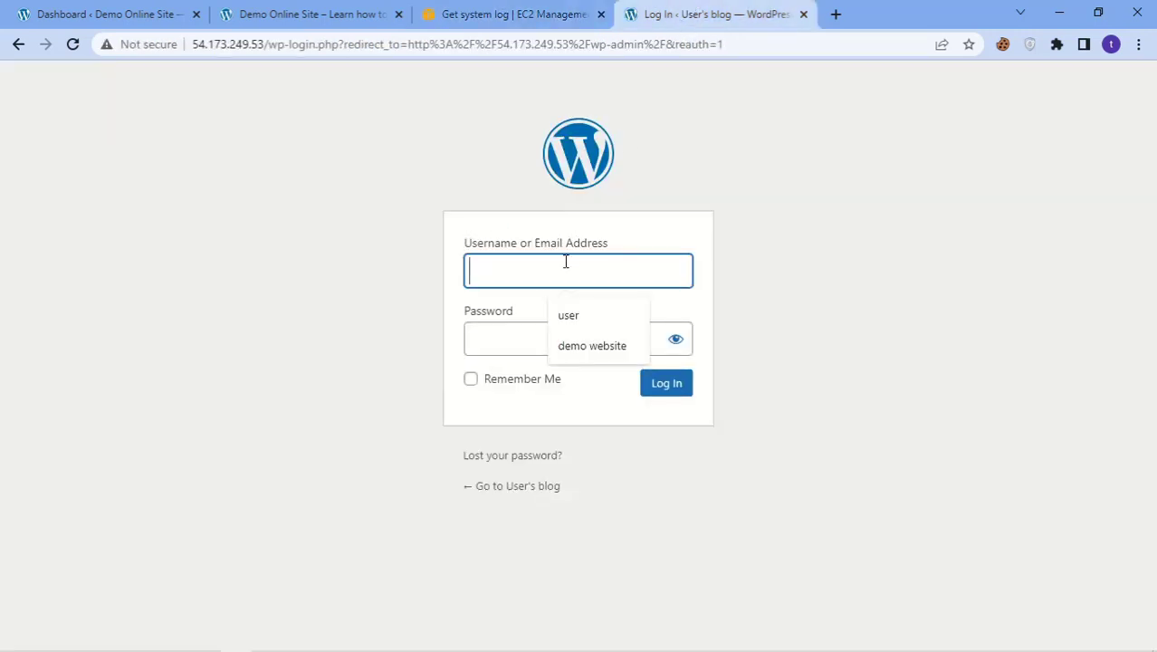
pyautogui.hotkey('ctrl', 'v')
# Step: Copy the Bitnami application password into the password field, tick Remember Me, and log in
pyautogui.click(511, 14)
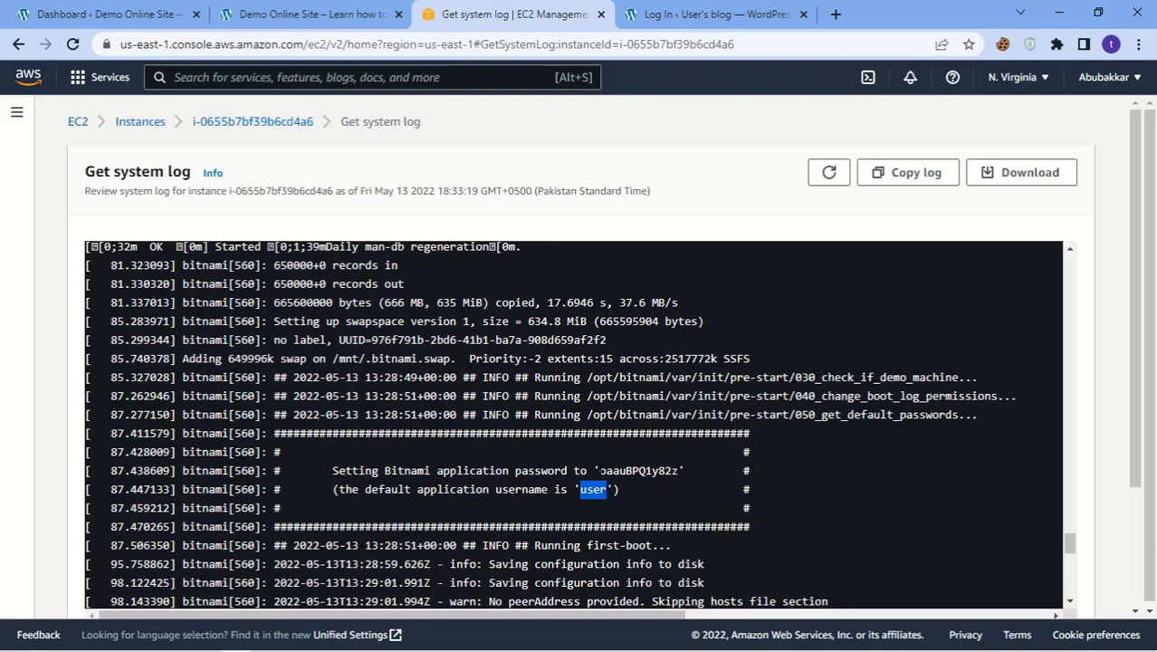
pyautogui.moveTo(599, 470); pyautogui.dragTo(678, 470)
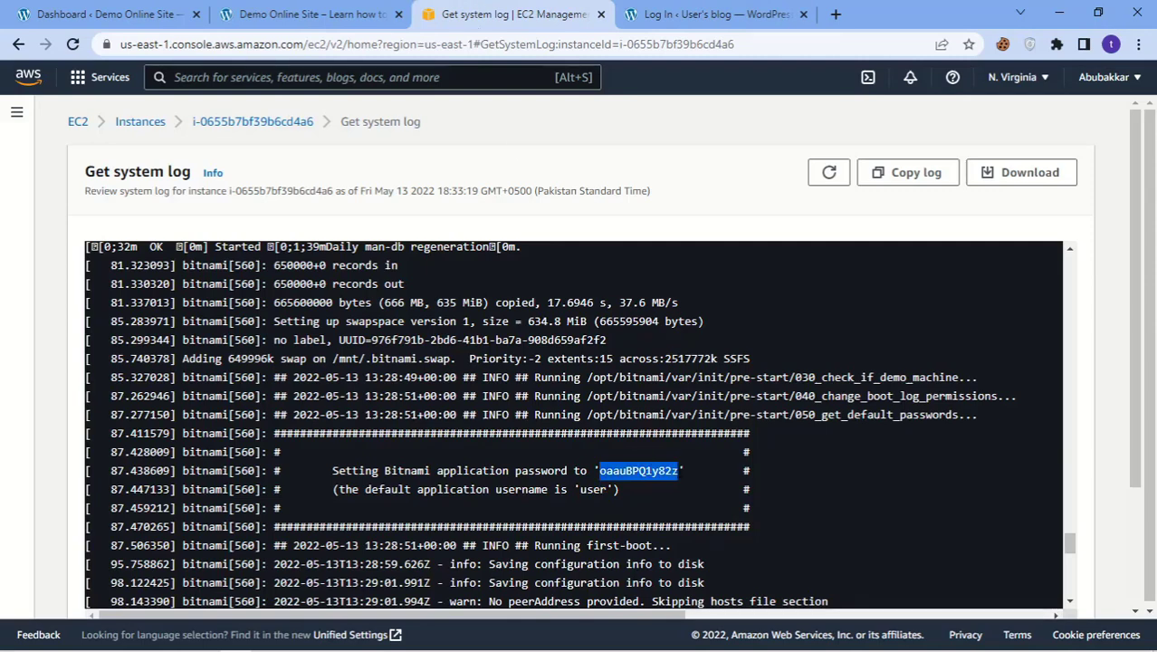
pyautogui.click(713, 15)
pyautogui.click(556, 349)
pyautogui.hotkey('ctrl', 'v')
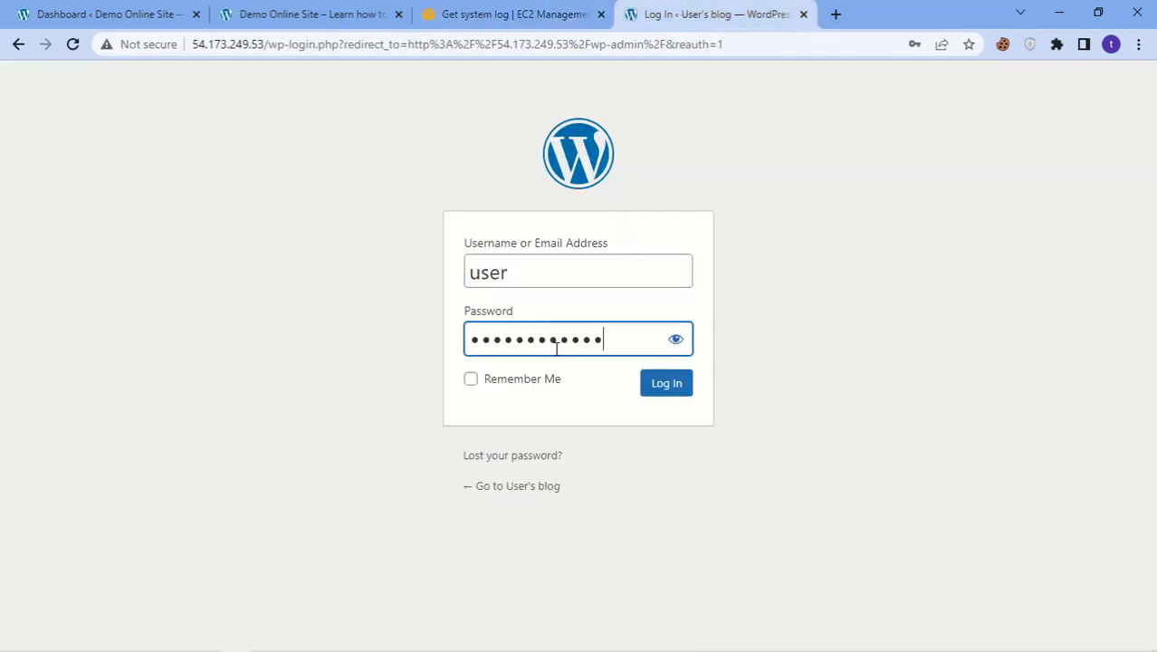
pyautogui.click(534, 380)
pyautogui.click(674, 382)
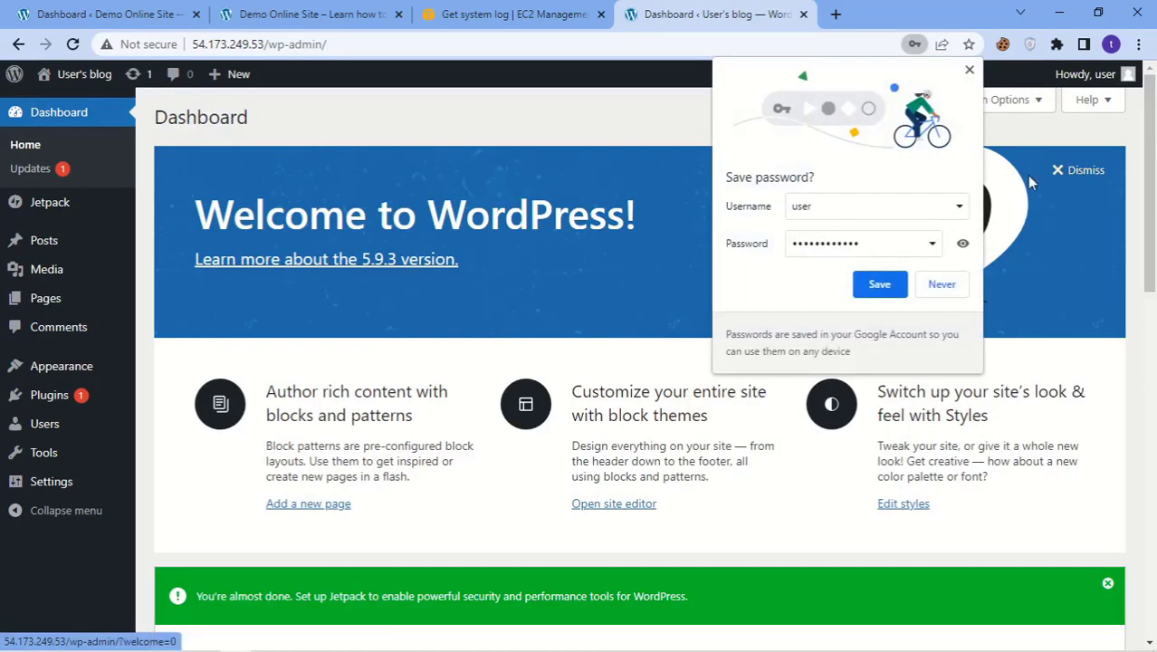
# Step: Save the login password in the browser and dismiss the Welcome and Jetpack panels on the Dashboard
pyautogui.click(874, 286)
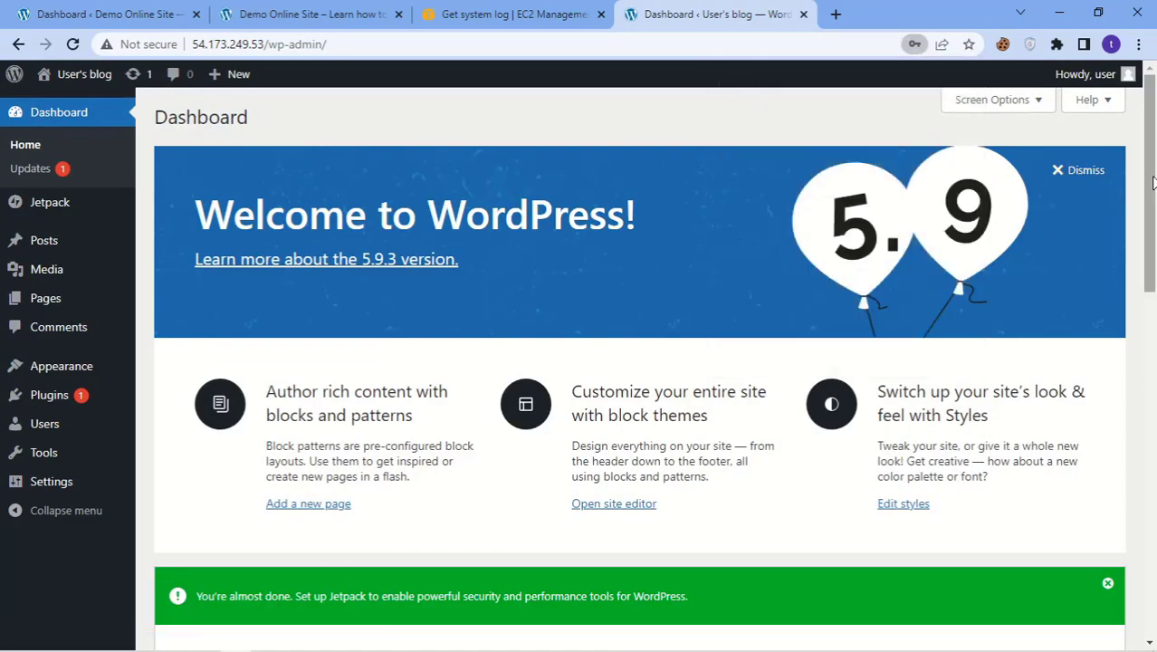
pyautogui.click(1081, 170)
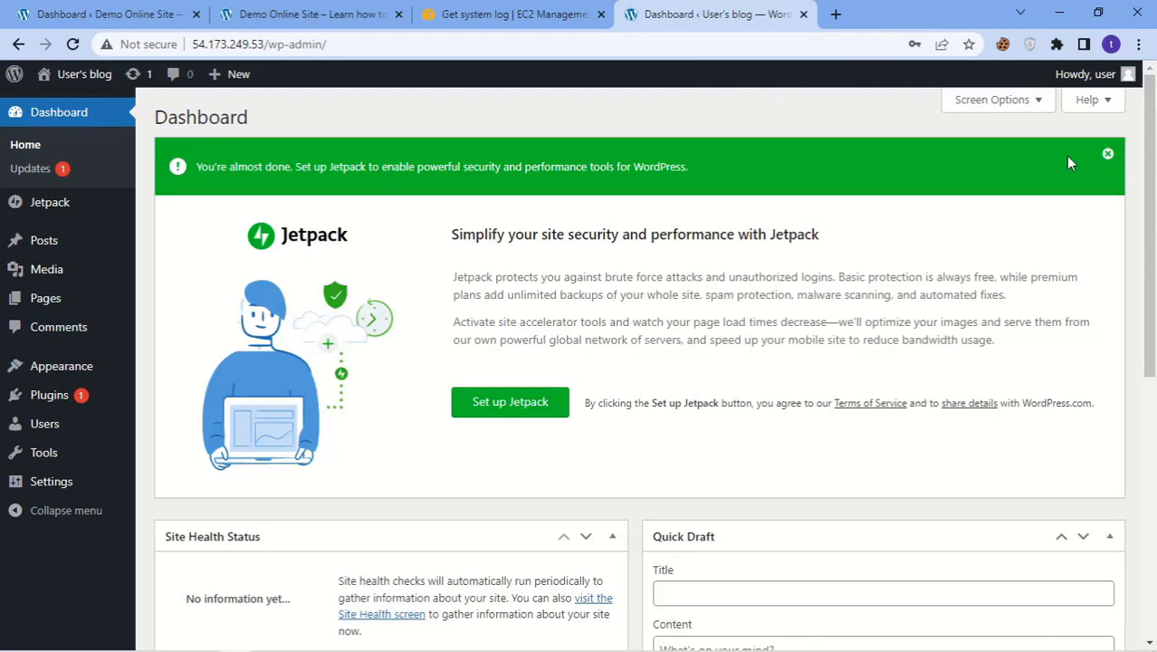
pyautogui.click(1108, 154)
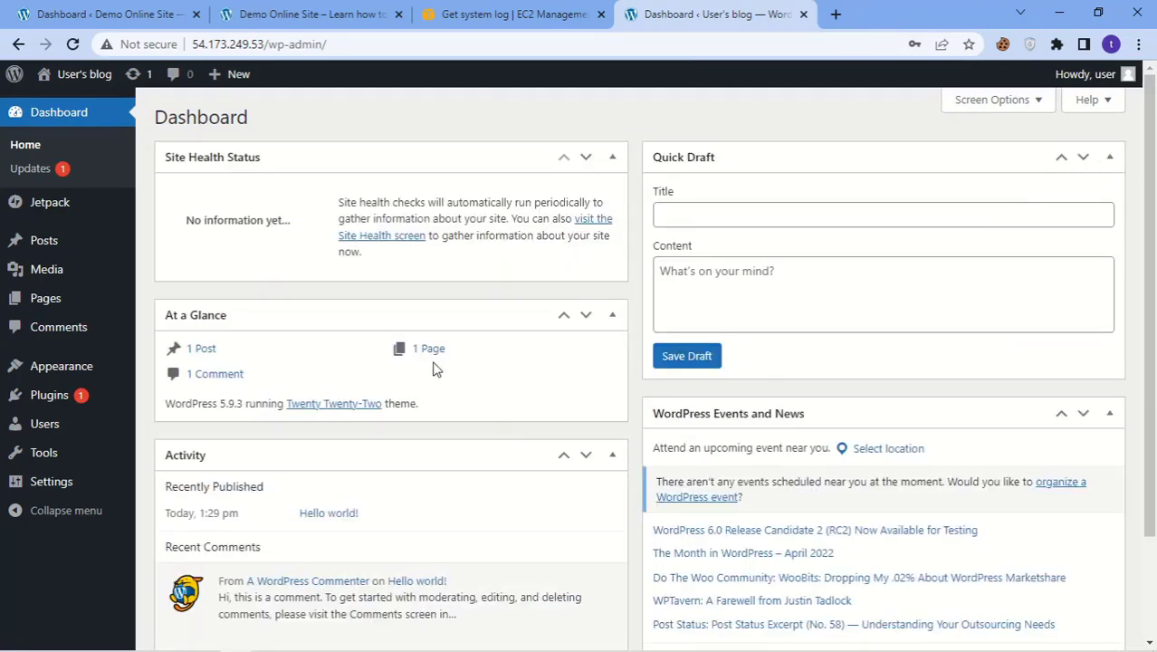
pyautogui.scroll(-2, 283, 306)
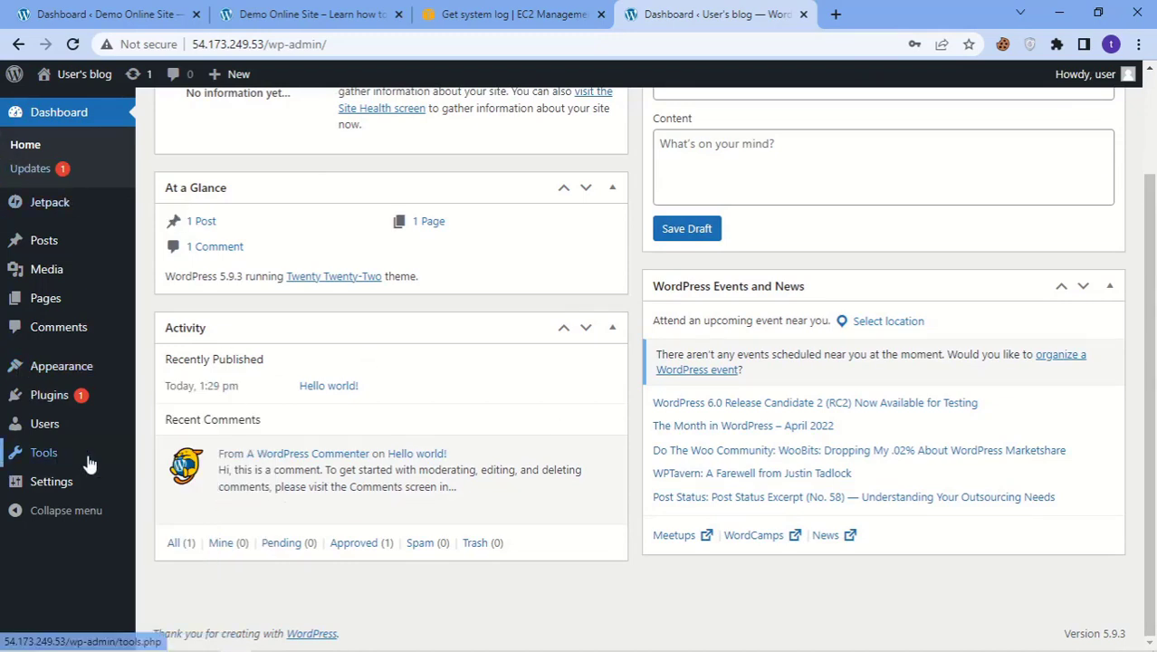
# Step: Go to Users > All Users and start adding a new user
pyautogui.moveTo(50, 494)
pyautogui.moveTo(47, 433)
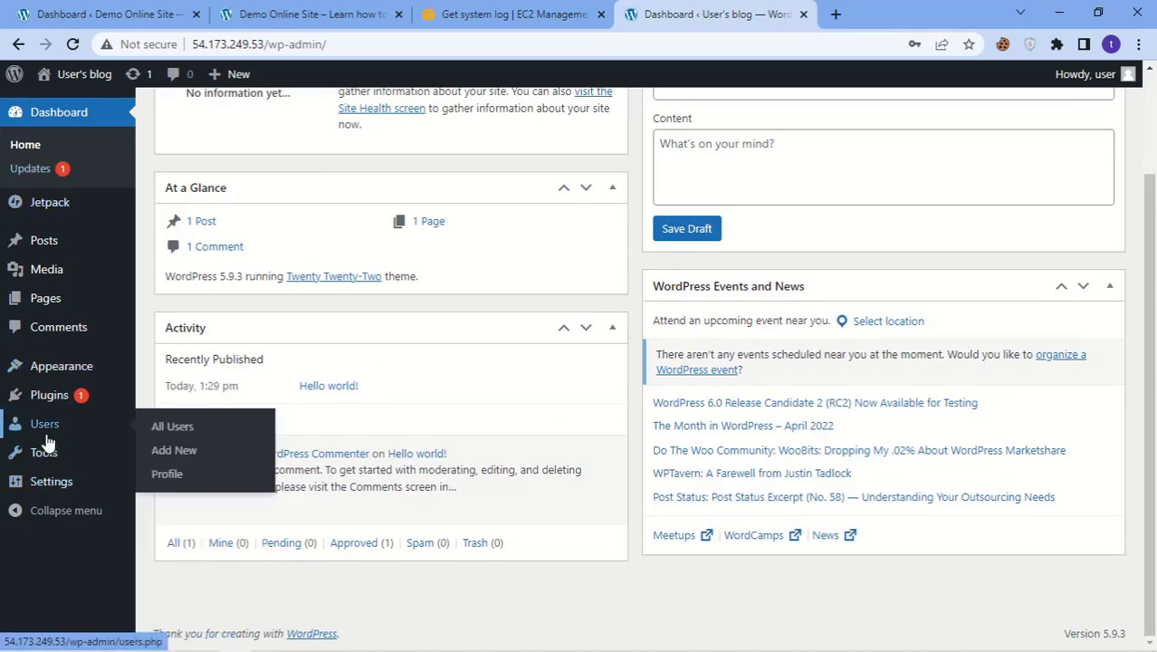
pyautogui.click(176, 433)
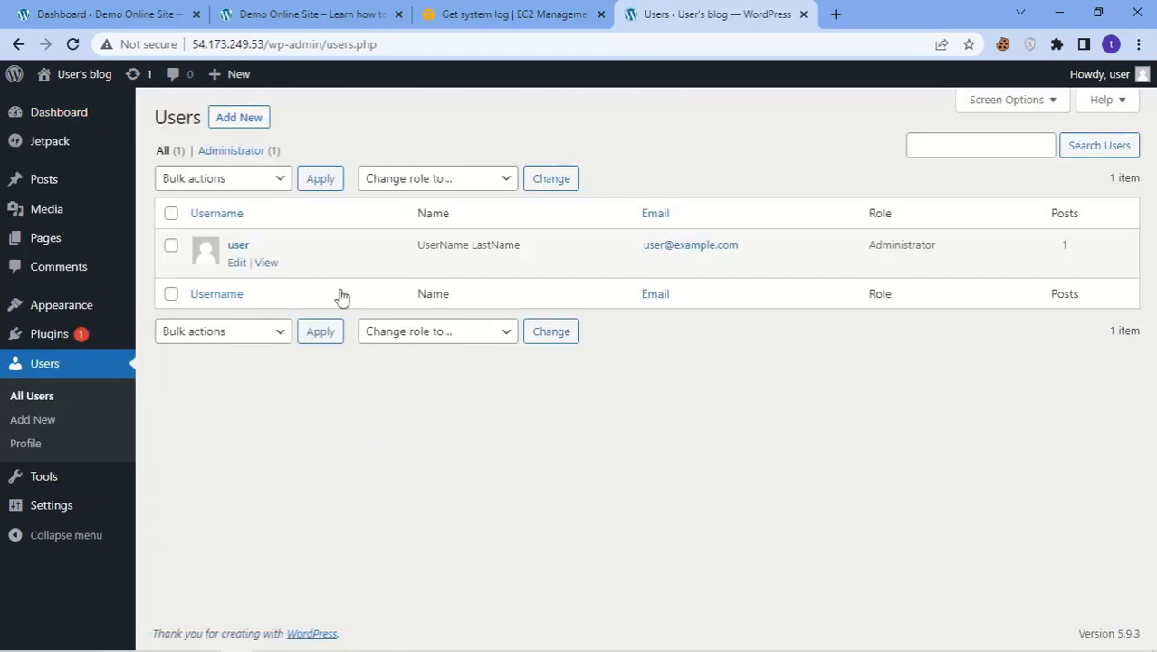
pyautogui.click(242, 120)
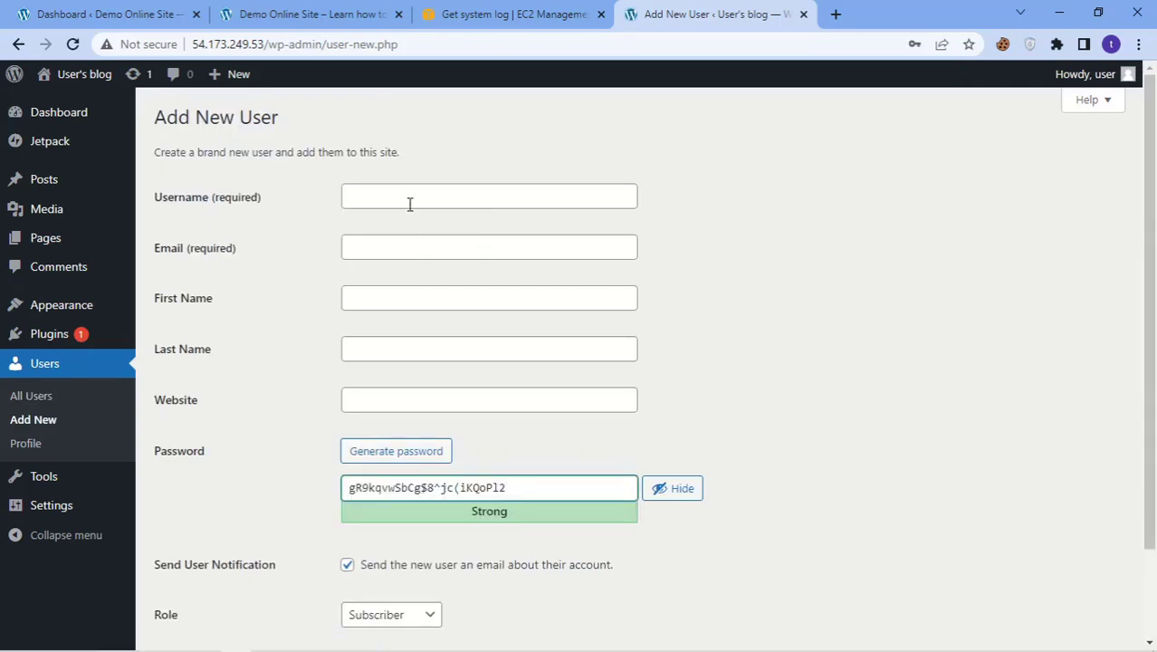
# Step: Enter the new user's username and fill the email from a saved suggestion
pyautogui.click(412, 200)
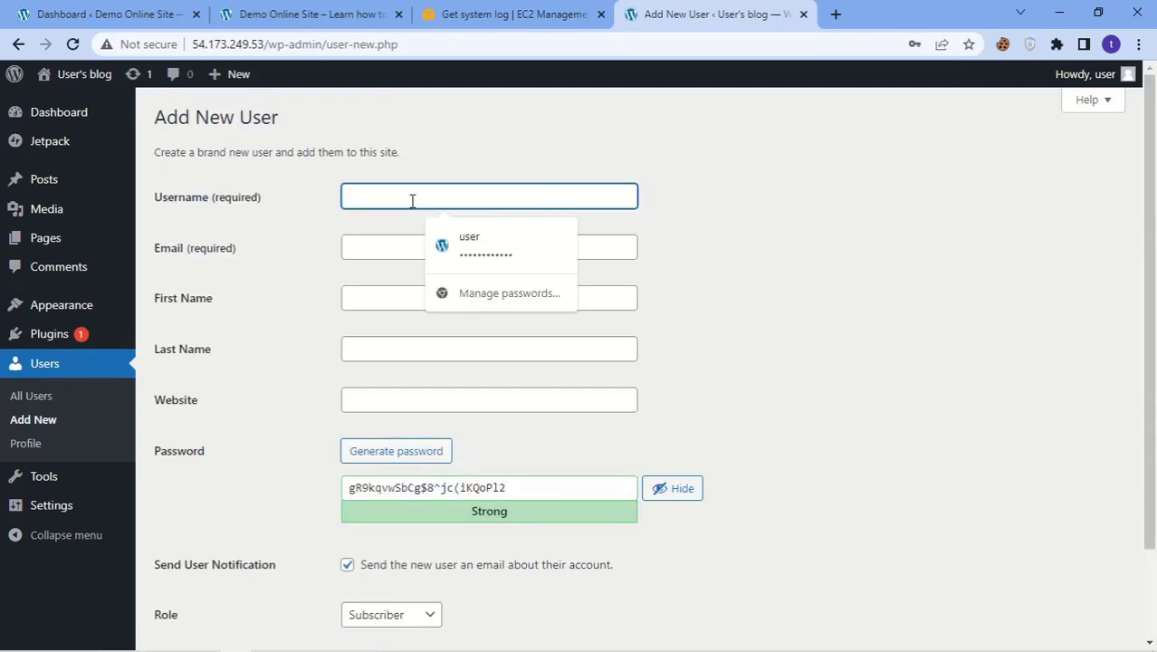
pyautogui.write('abubakkar')
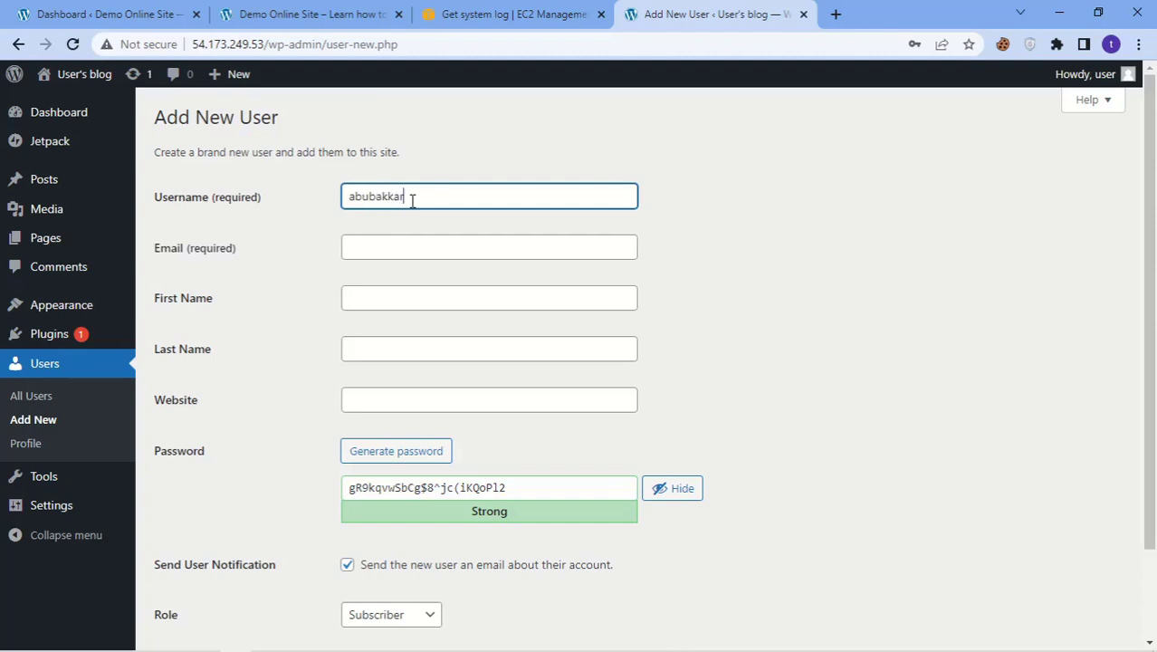
pyautogui.click(407, 245)
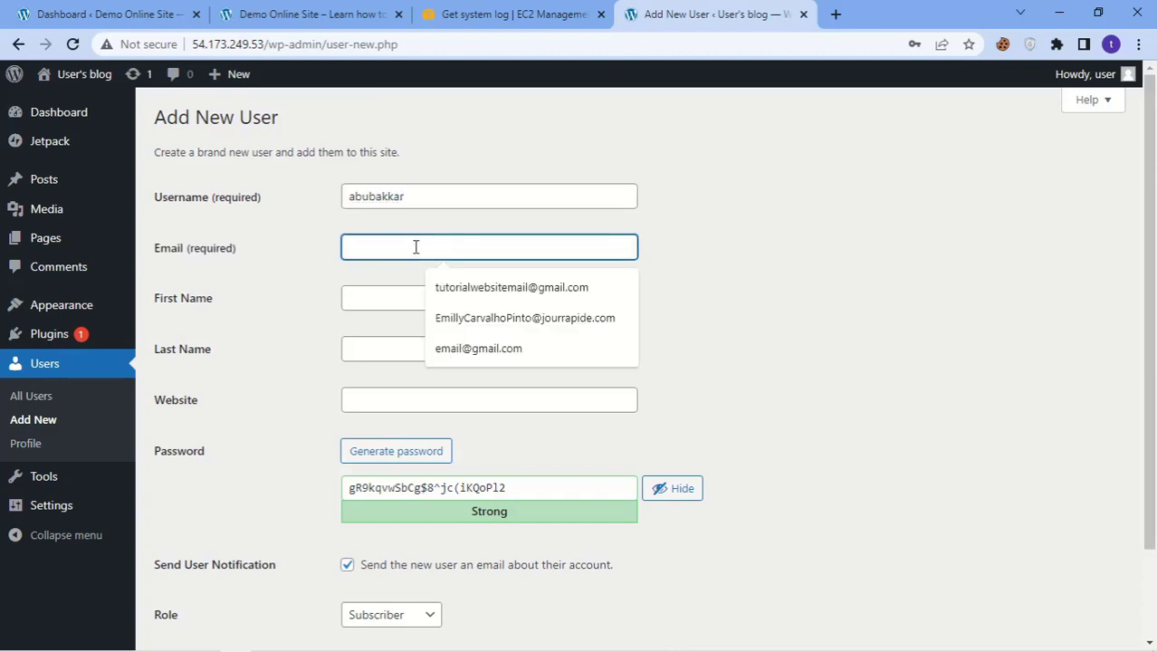
pyautogui.click(460, 290)
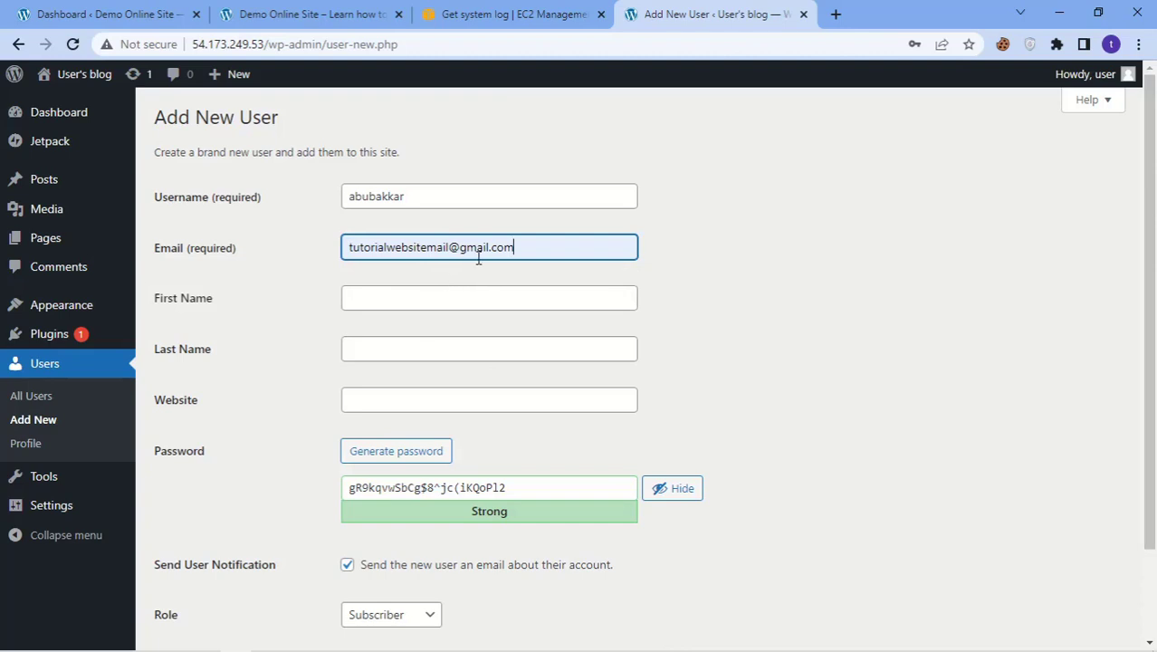
# Step: Type the user's first name, correcting a stray letter, then the last name
pyautogui.click(433, 309)
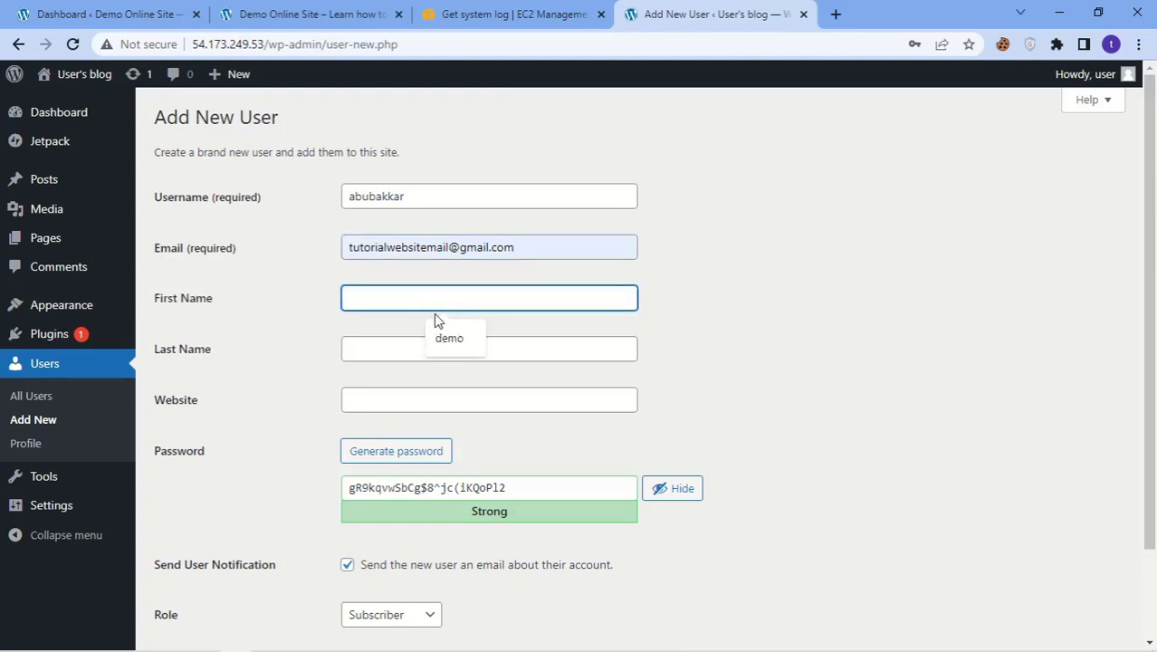
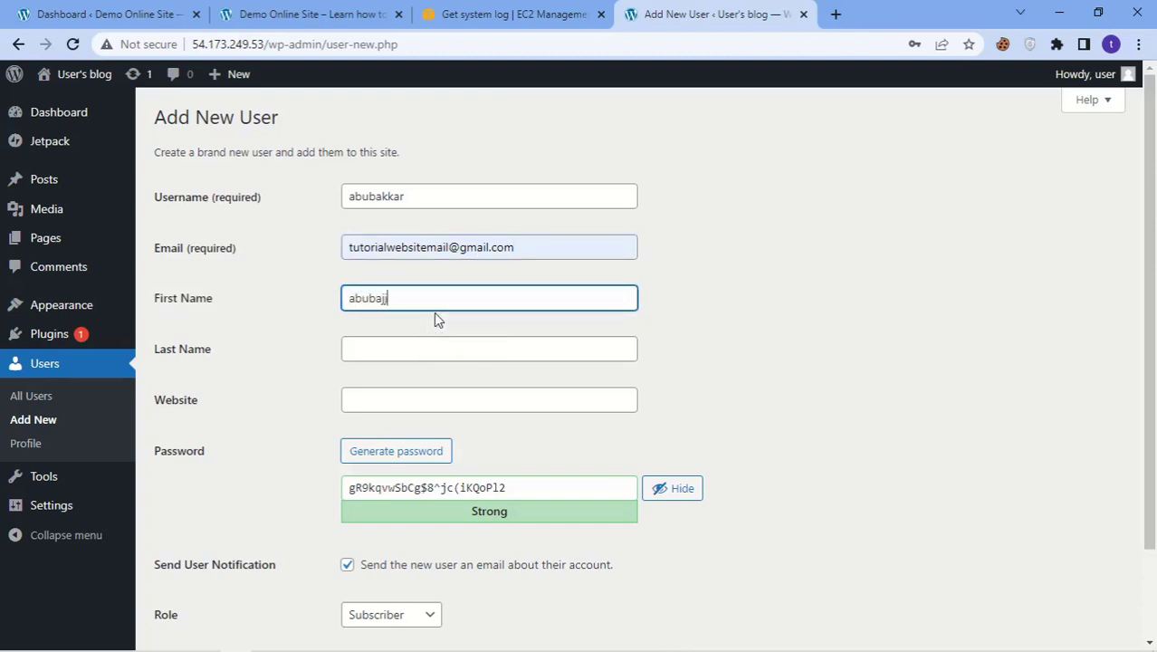
pyautogui.click(384, 298)
pyautogui.press('BackSpace')
pyautogui.click(405, 349)
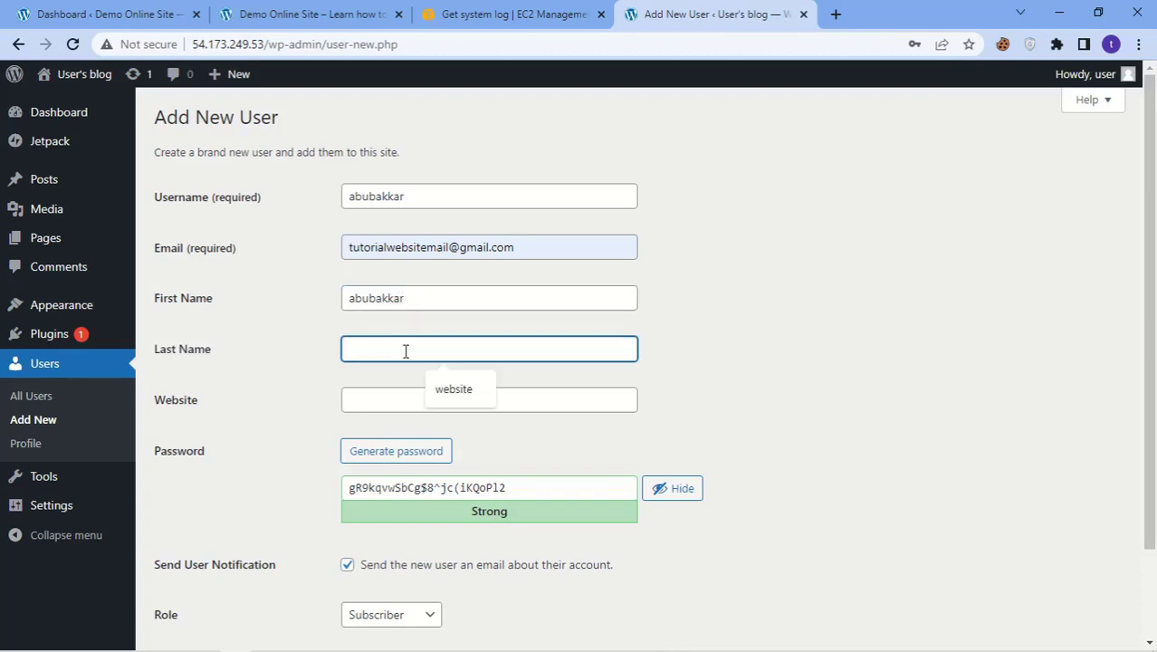
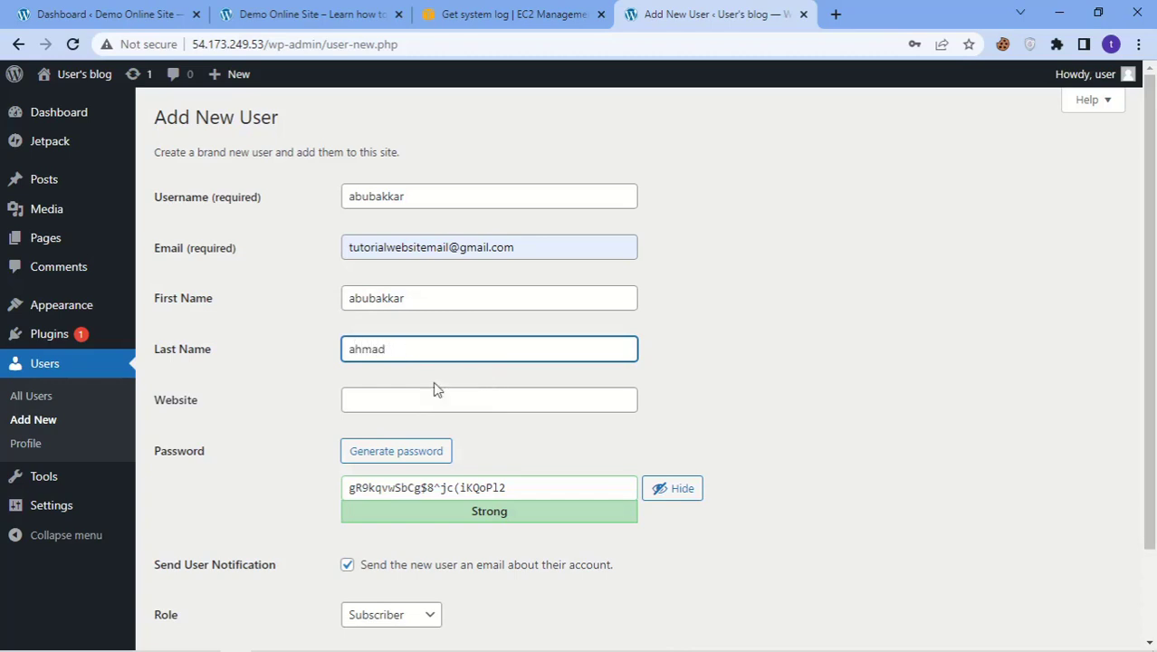
pyautogui.click(441, 399)
pyautogui.scroll(-1, 331, 404)
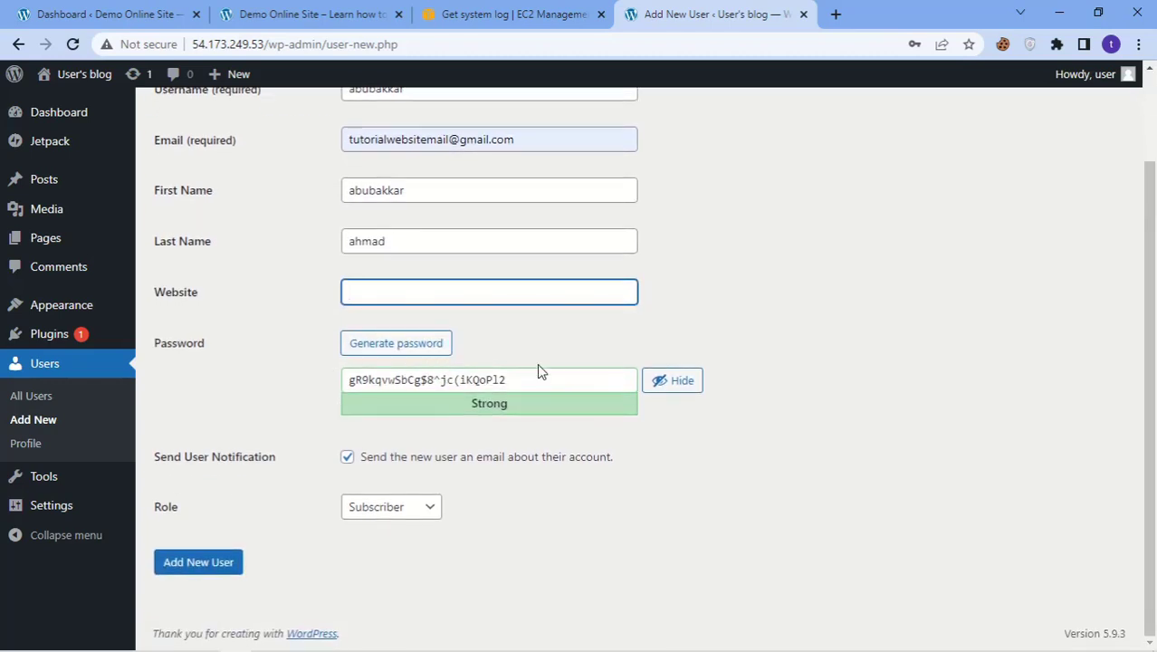
# Step: Replace the generated password with a custom pasted password
pyautogui.doubleClick(583, 381)
pyautogui.click(680, 386)
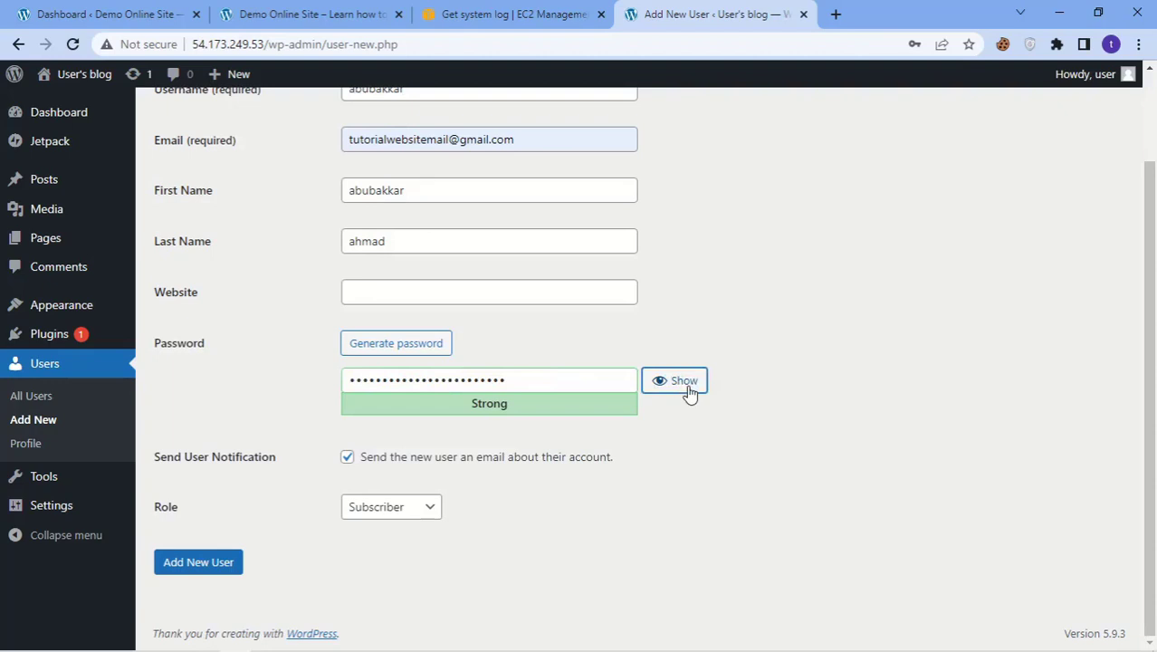
pyautogui.doubleClick(540, 381)
pyautogui.press('BackSpace')
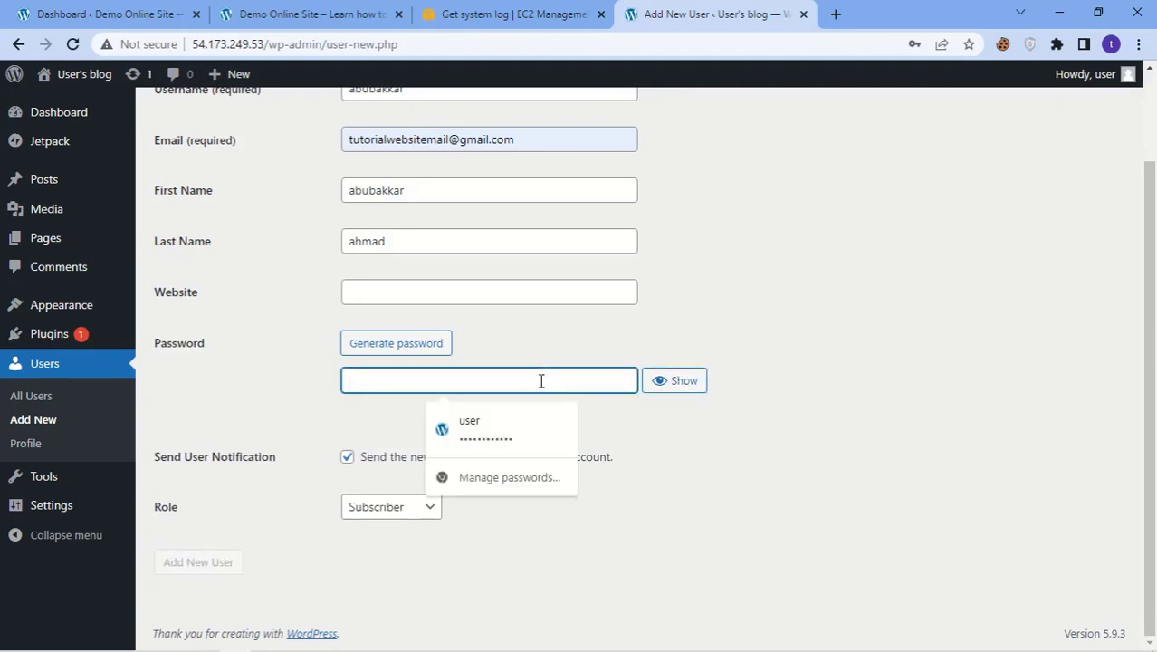
pyautogui.hotkey('ctrl', 'v')
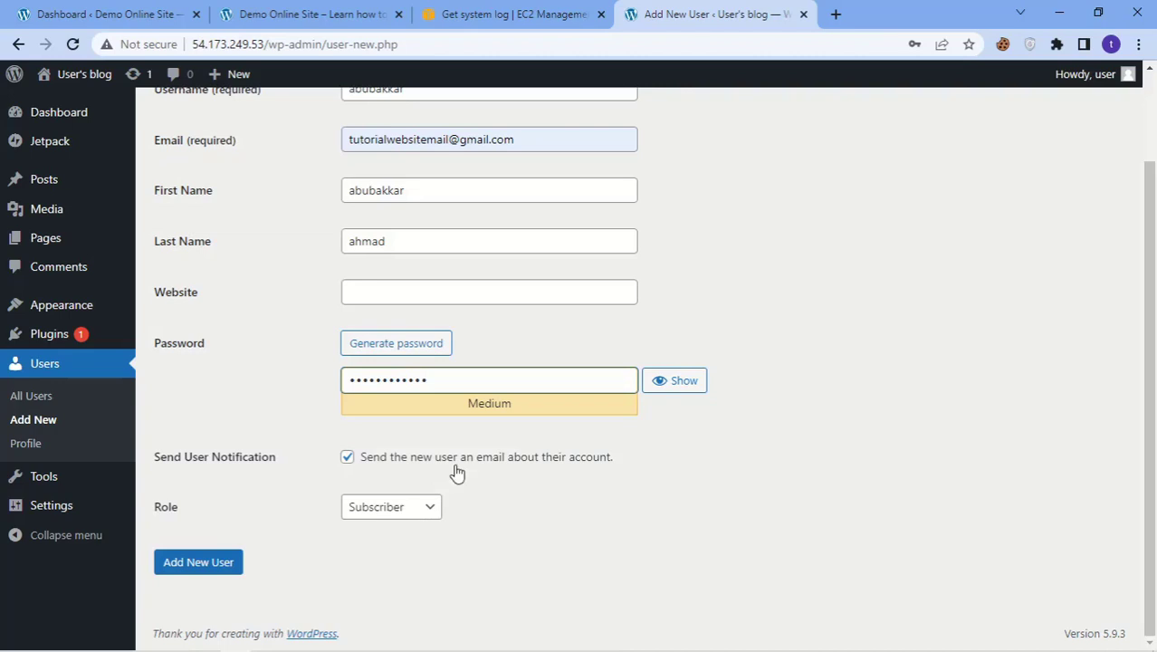
# Step: Set the role to Administrator and create the new user
pyautogui.click(425, 519)
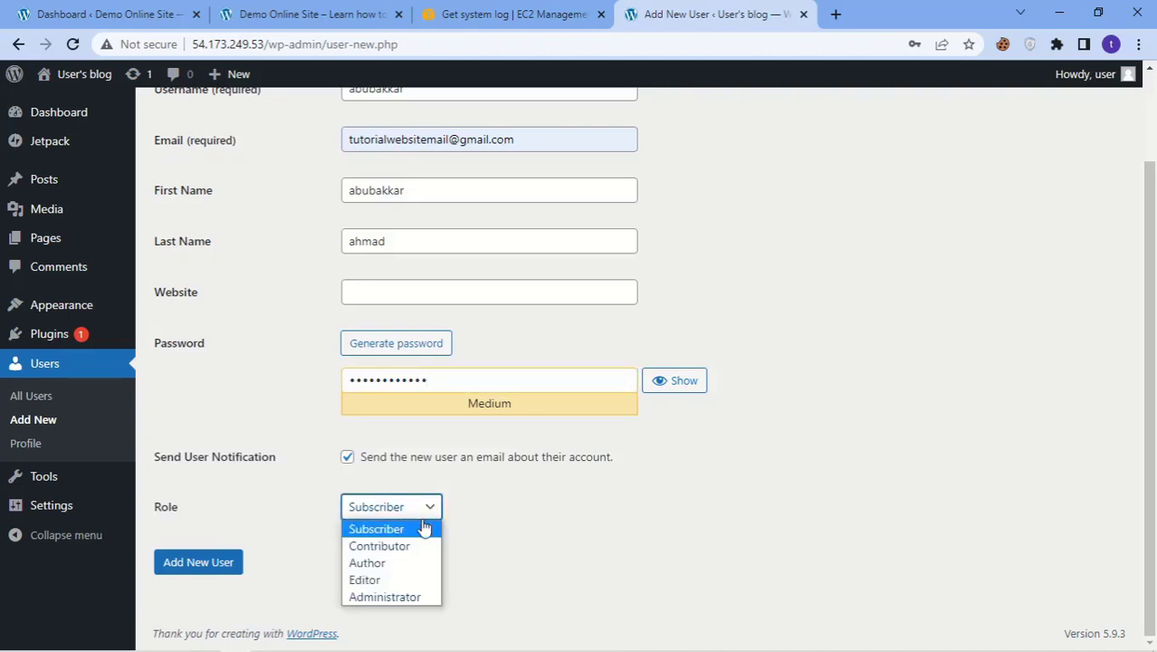
pyautogui.click(384, 597)
pyautogui.click(222, 562)
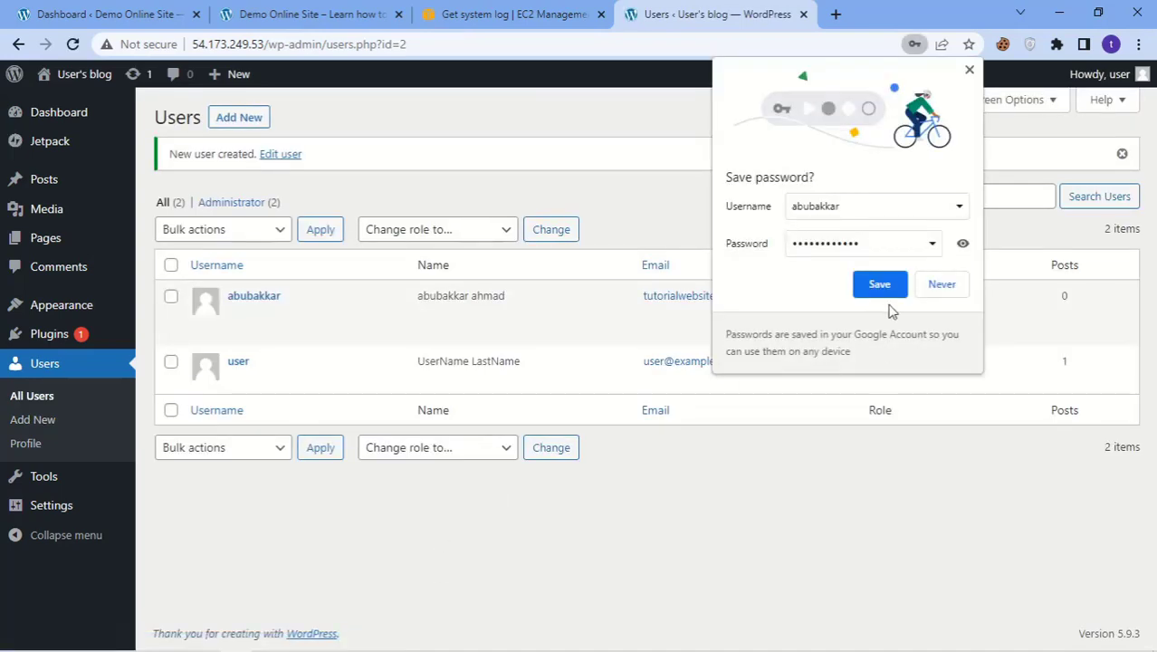
# Step: Decline Chrome's offer to save the password and go back to the admin Dashboard
pyautogui.click(882, 285)
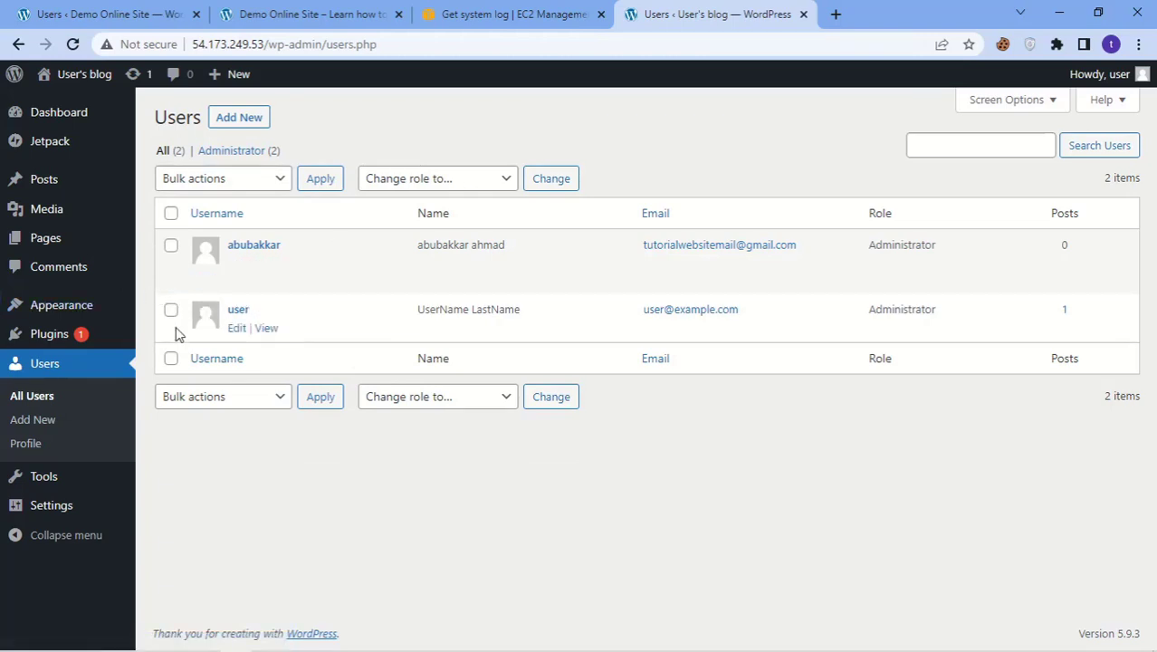
pyautogui.click(18, 114)
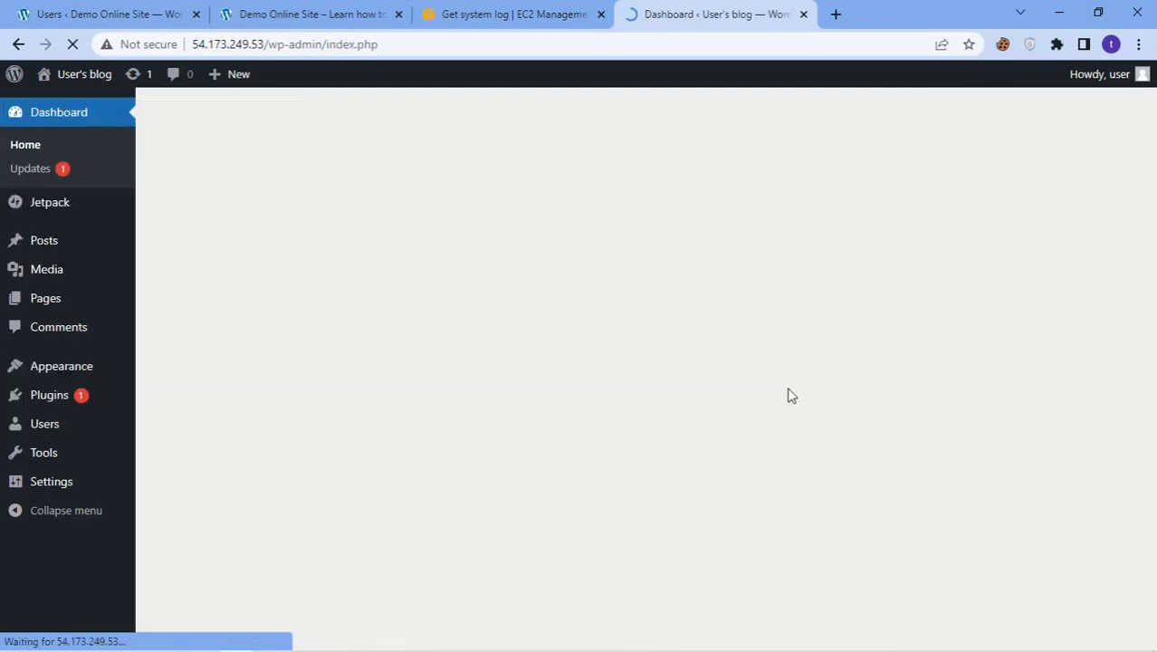
pyautogui.scroll(-2, 532, 326)
pyautogui.scroll(2, 534, 328)
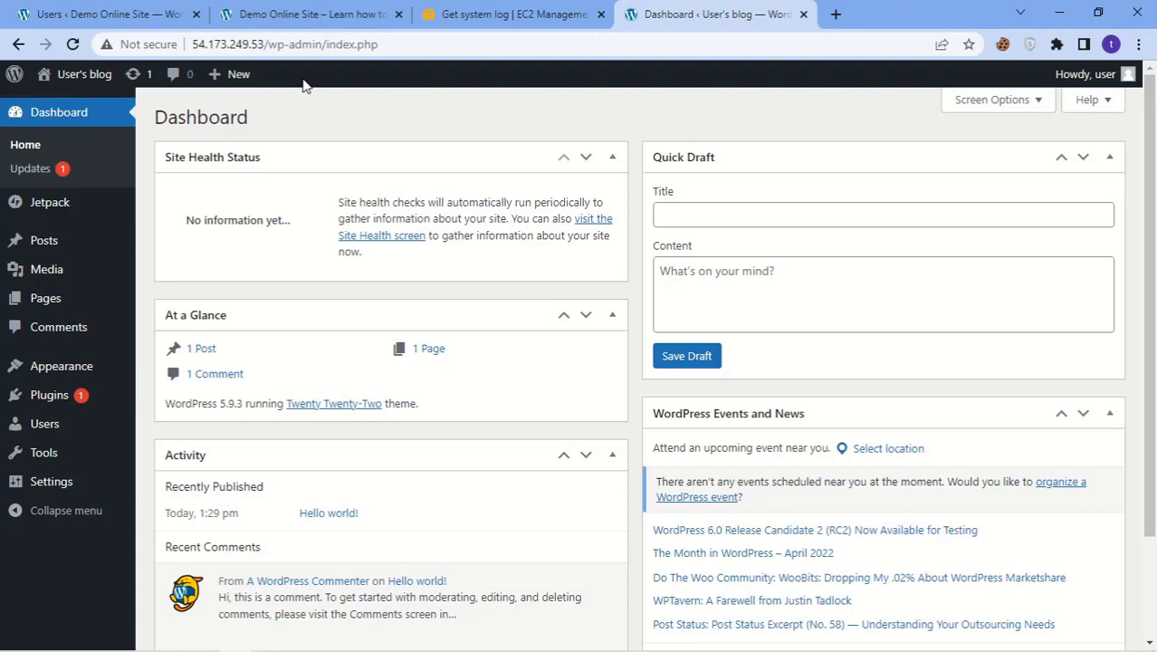
pyautogui.click(512, 15)
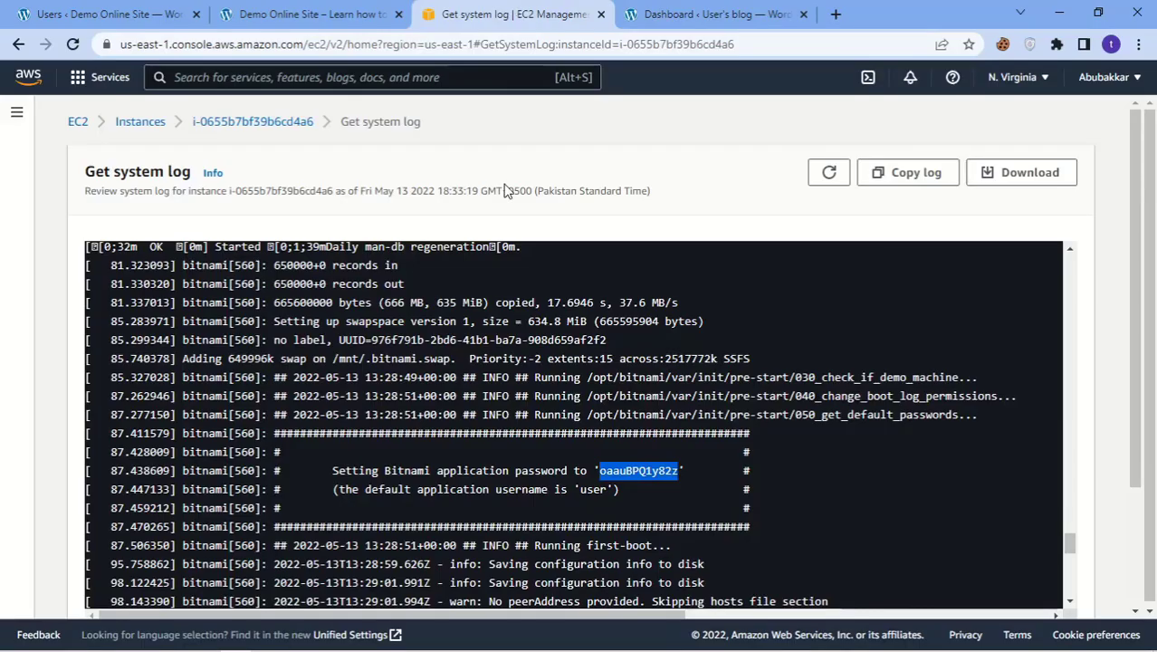
pyautogui.scroll(5, 501, 324)
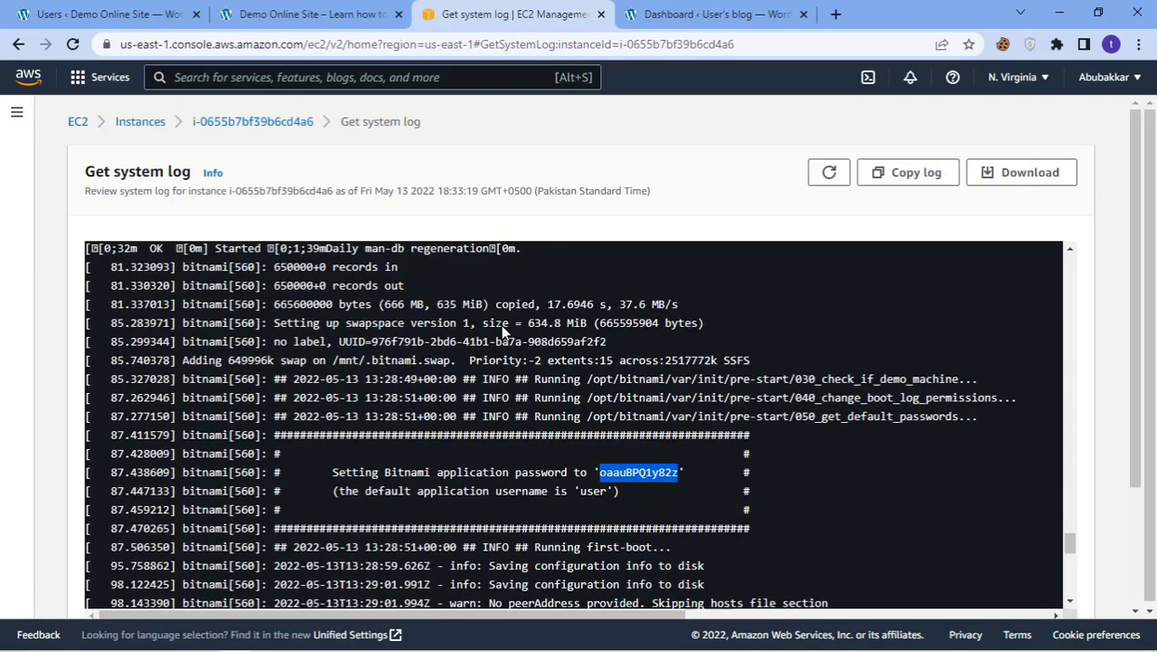
pyautogui.scroll(5, 500, 324)
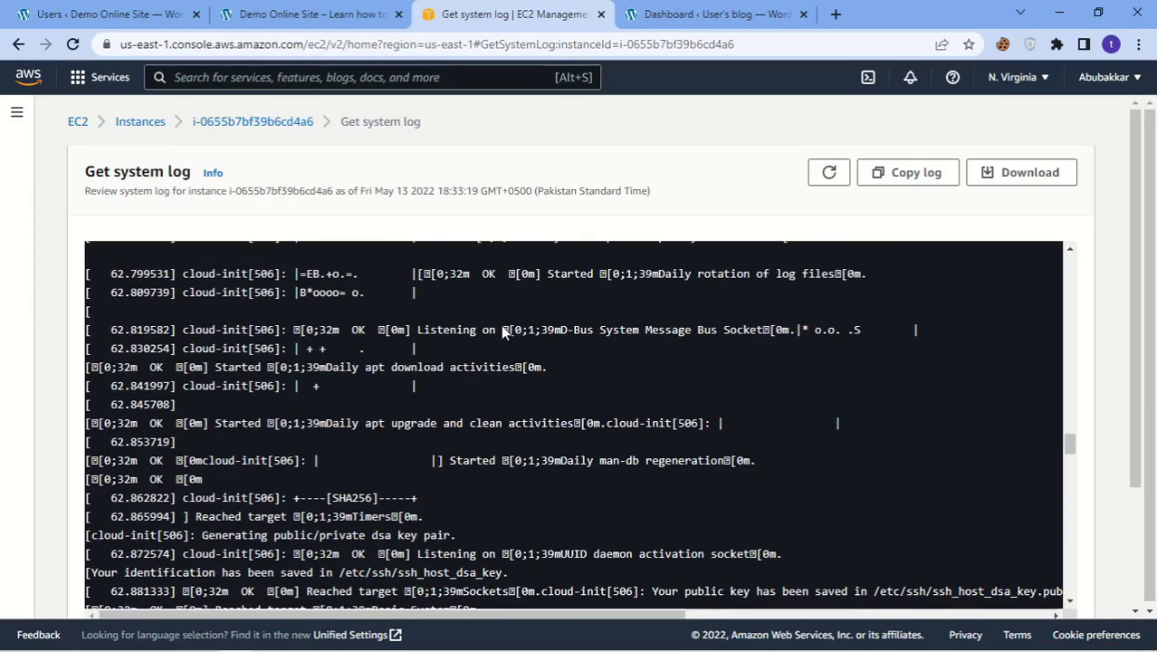
pyautogui.click(672, 17)
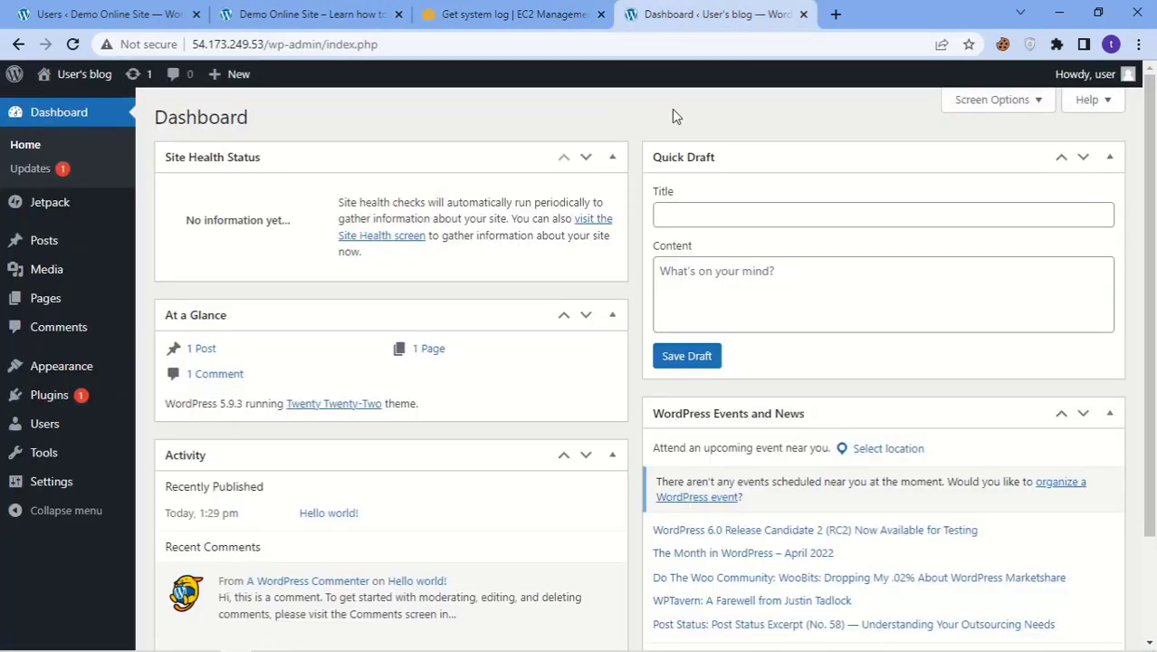